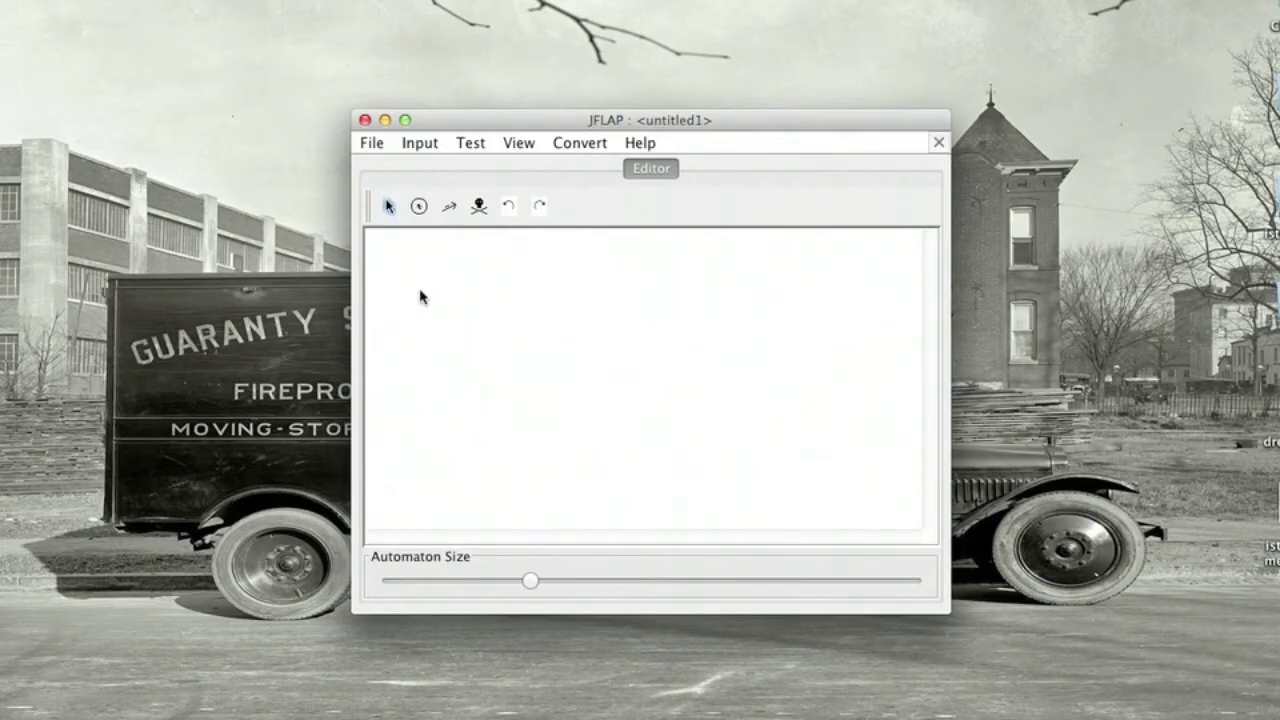
# Step: Place four states q0, q1, q2 and q3 on the canvas
pyautogui.click(419, 206)
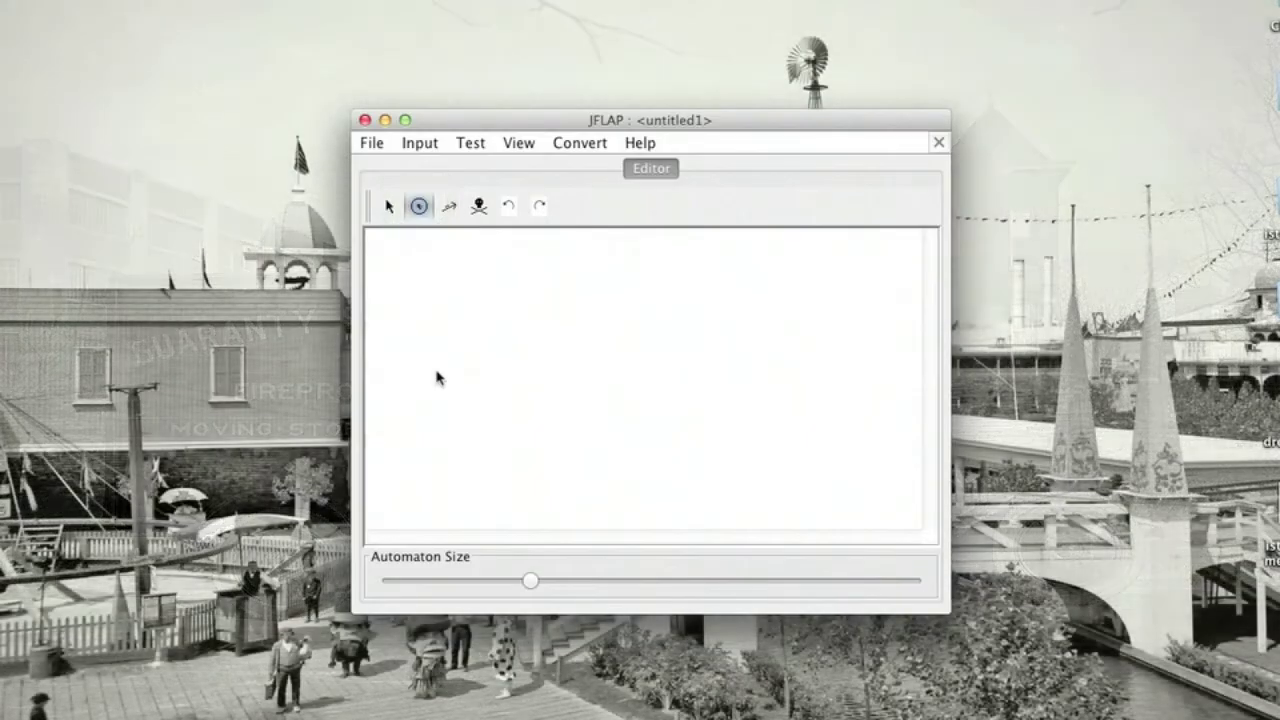
pyautogui.click(435, 372)
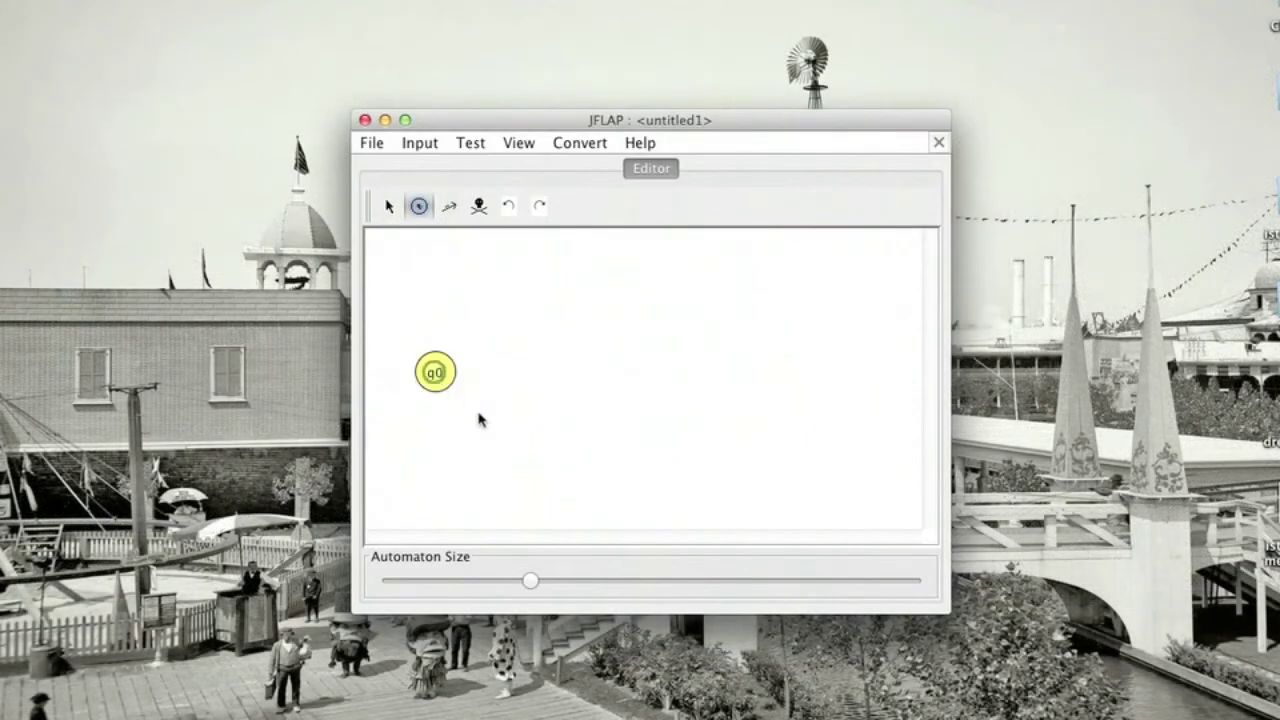
pyautogui.click(496, 440)
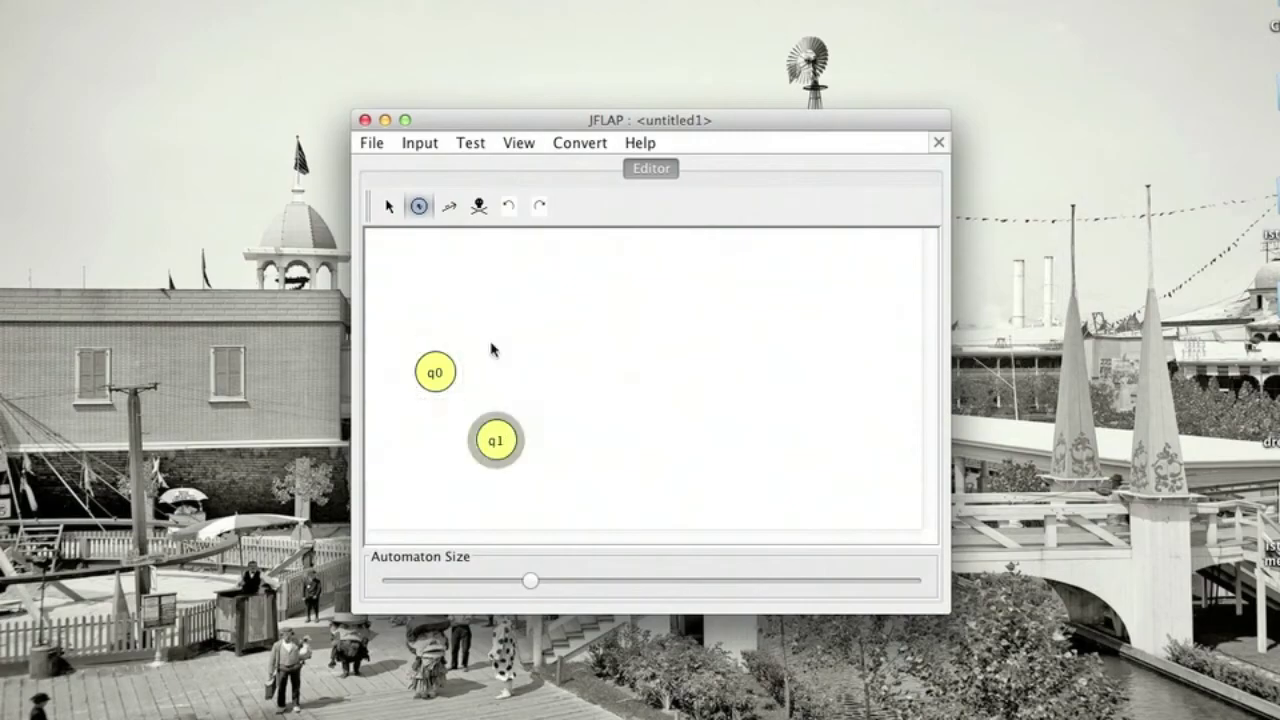
pyautogui.click(510, 313)
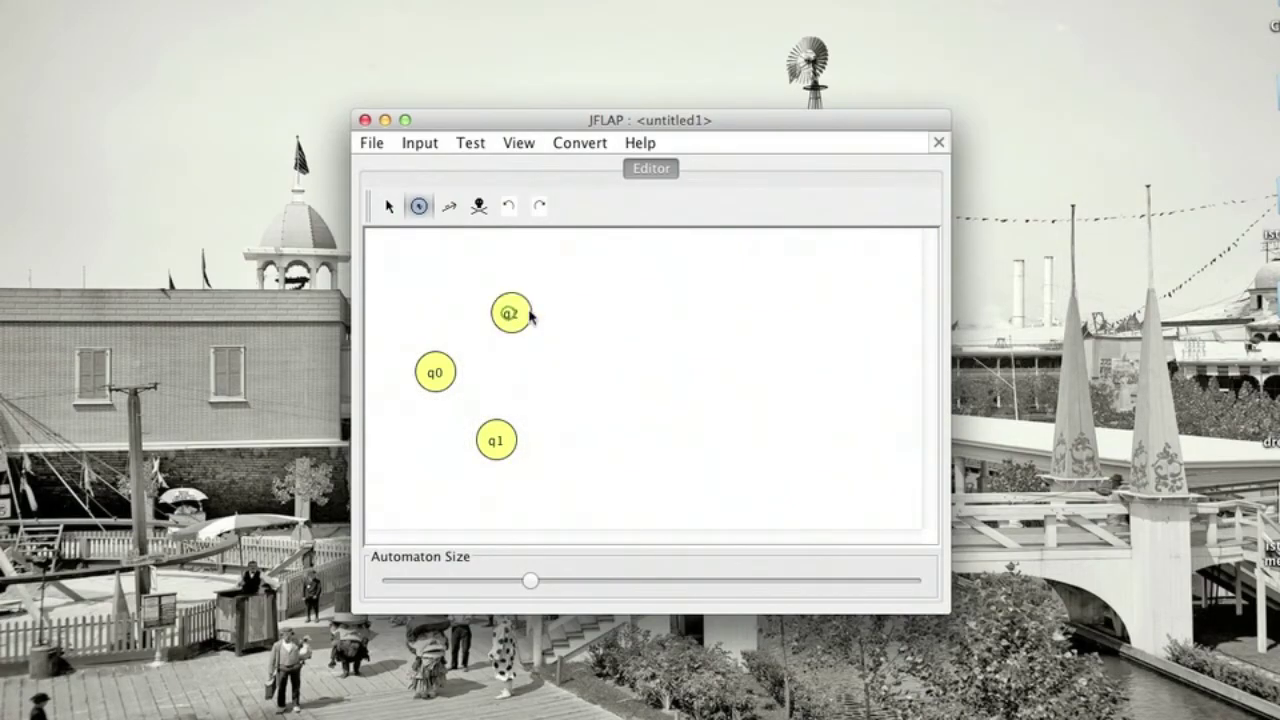
pyautogui.click(613, 315)
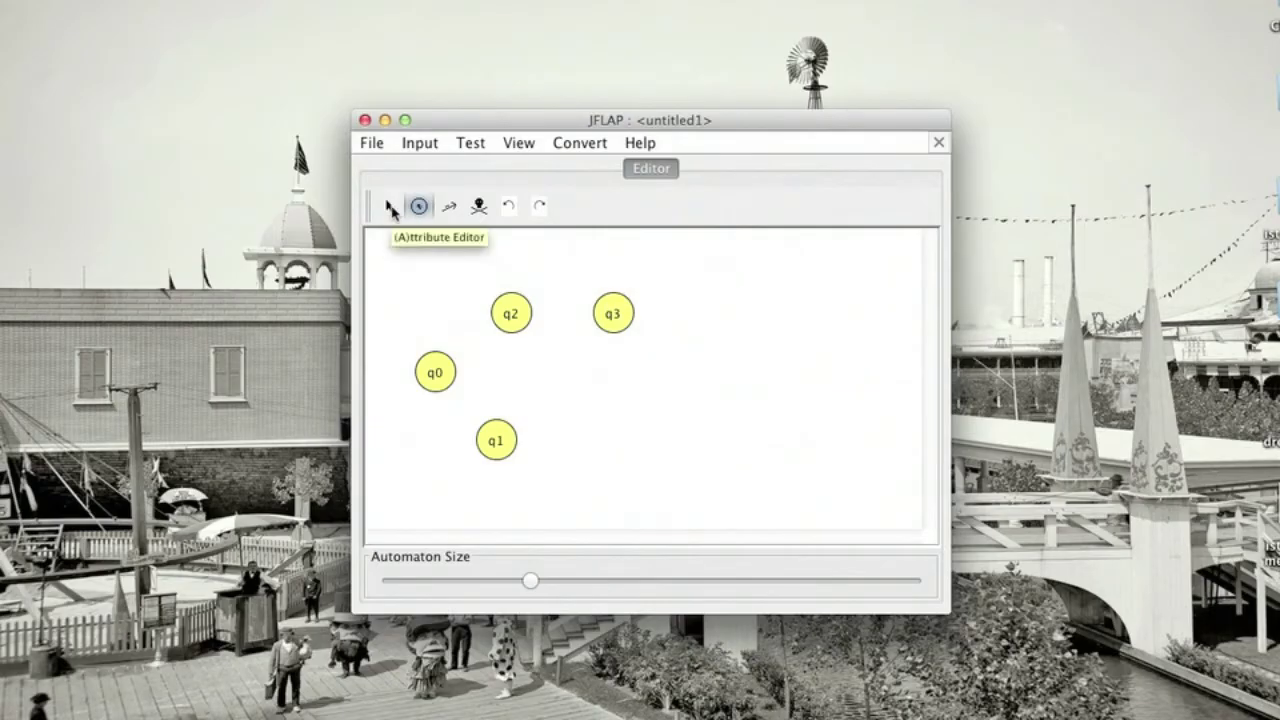
# Step: Make q0 the initial state and q1 an accepting final state
pyautogui.click(390, 207)
pyautogui.rightClick(432, 369)
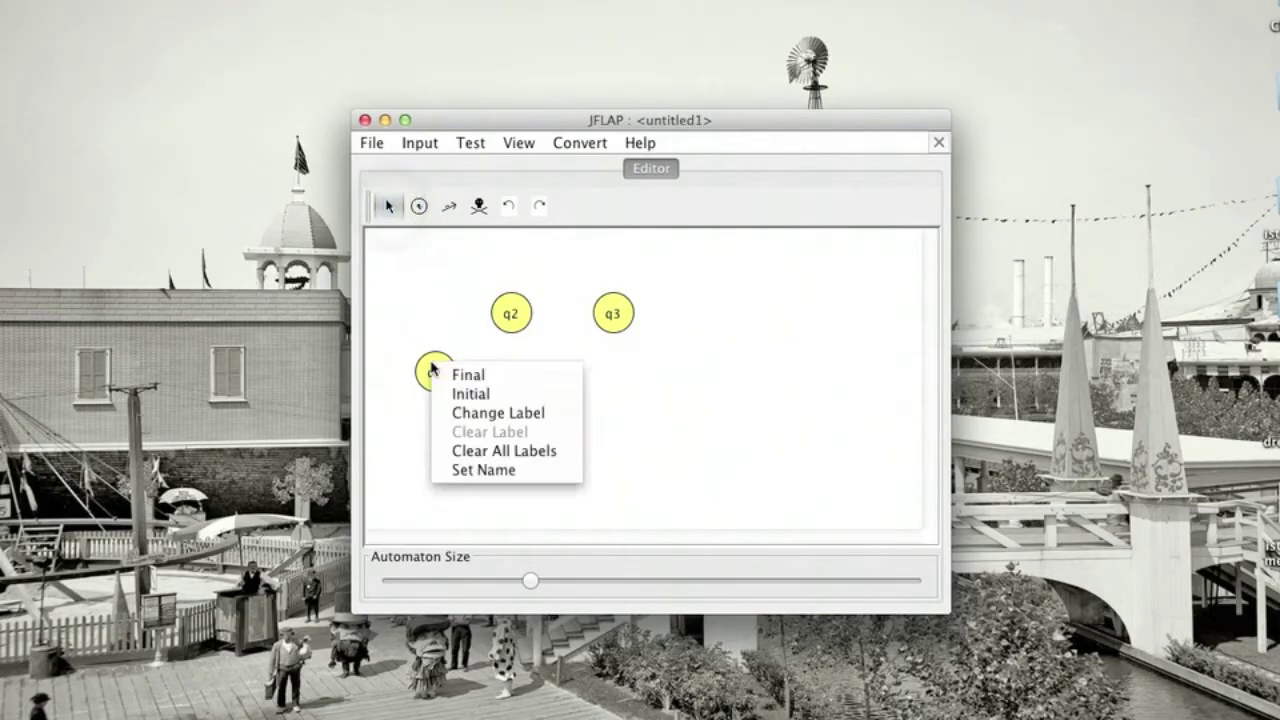
pyautogui.click(462, 394)
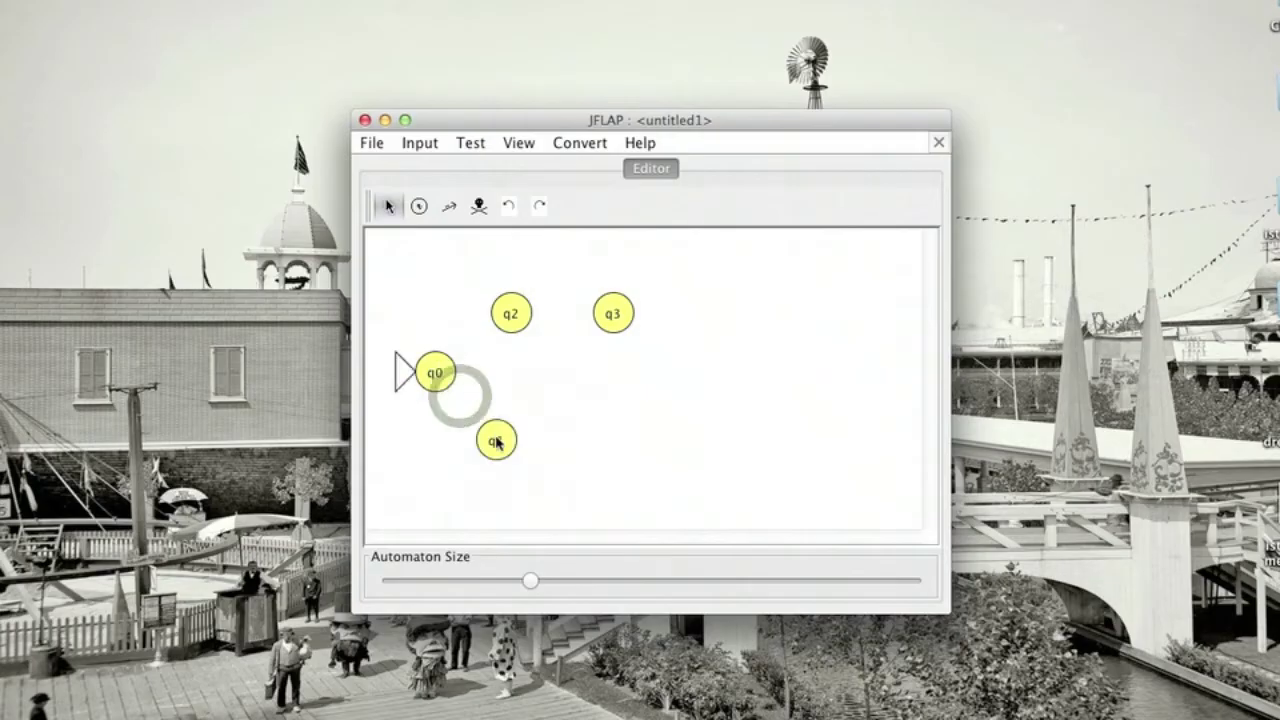
pyautogui.rightClick(496, 441)
pyautogui.click(512, 447)
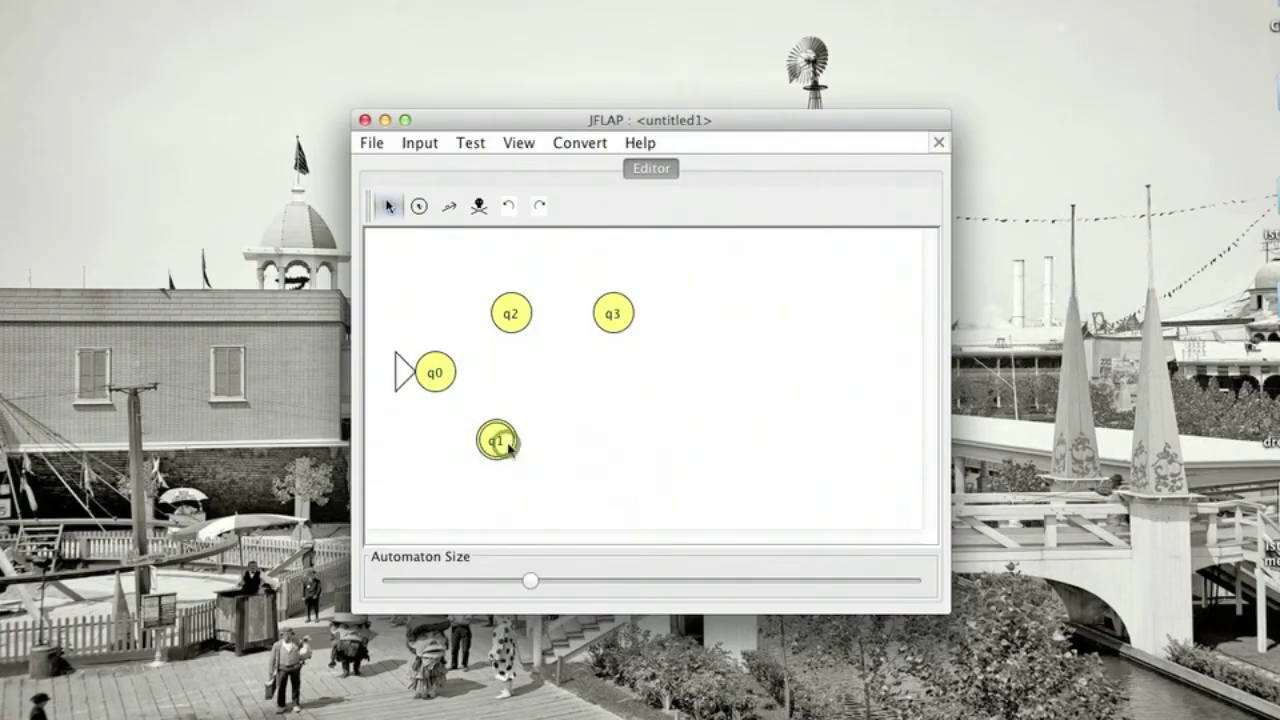
# Step: Add transitions q0→q1 on b, q0→q2 on a, and q2→q3 on a
pyautogui.click(447, 207)
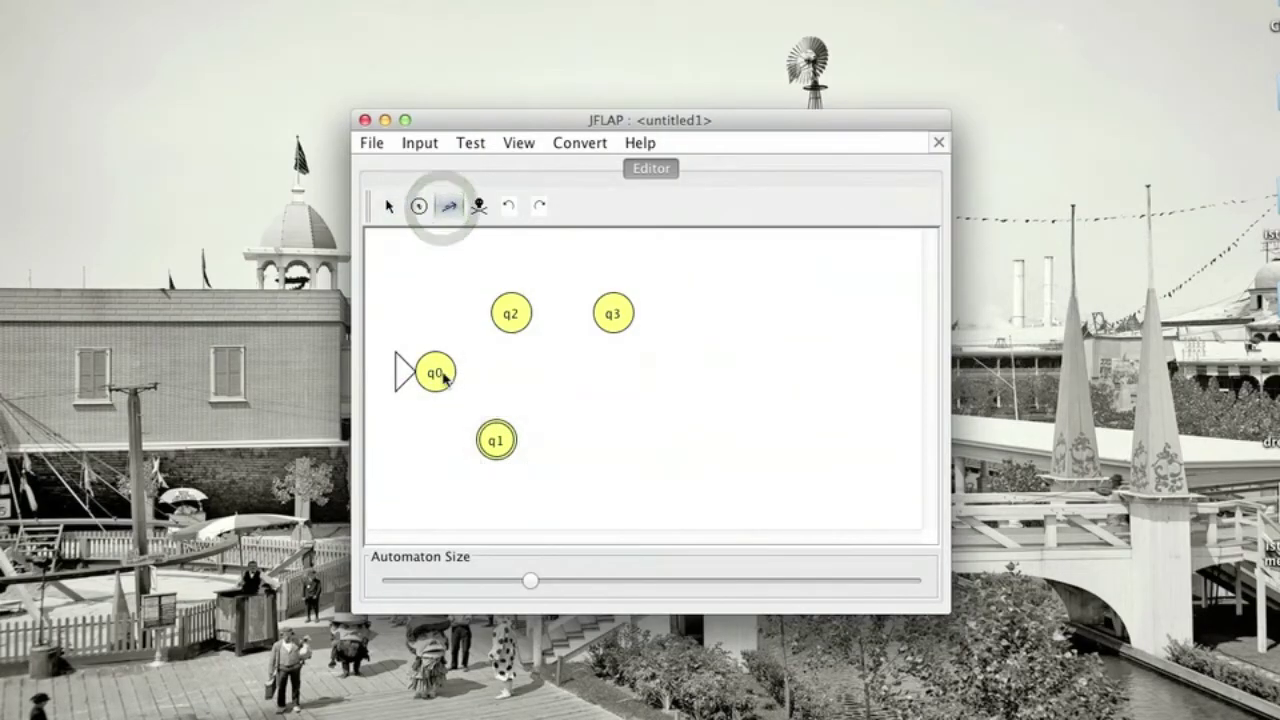
pyautogui.moveTo(443, 378); pyautogui.dragTo(495, 440)
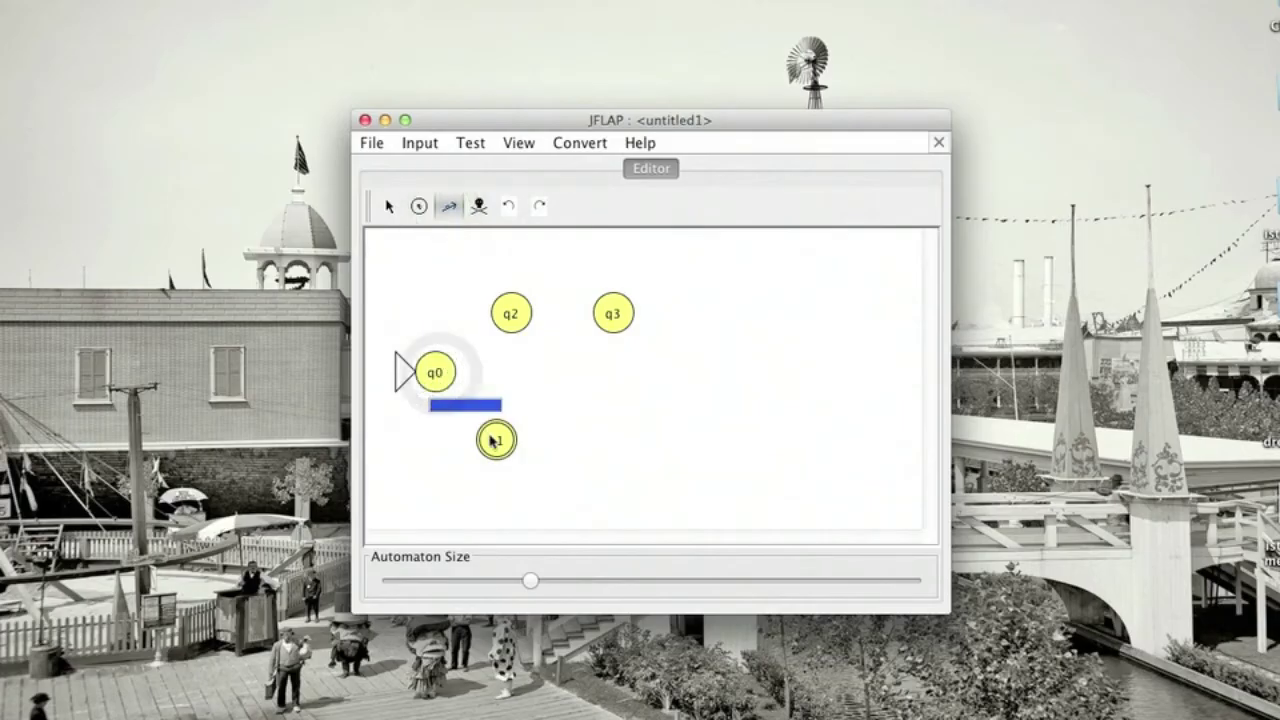
pyautogui.write('b')
pyautogui.press('Return')
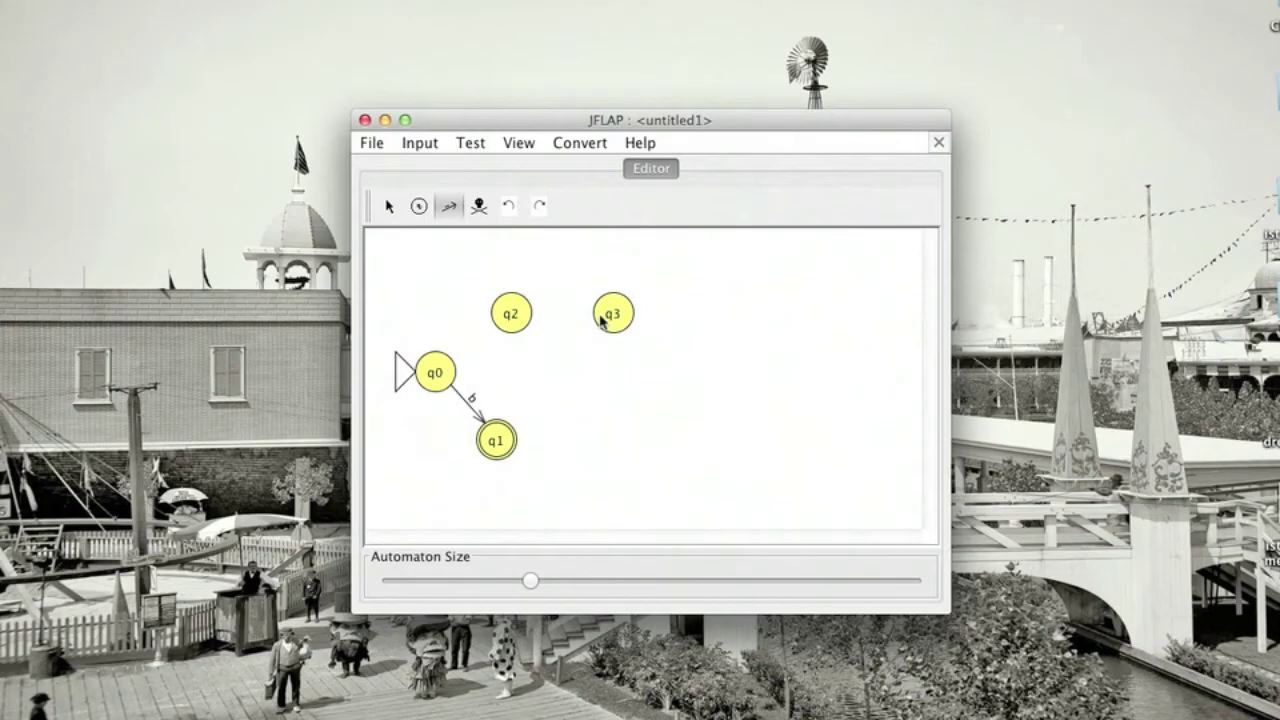
pyautogui.moveTo(448, 365); pyautogui.dragTo(510, 322)
pyautogui.write('a')
pyautogui.press('Return')
pyautogui.moveTo(518, 316); pyautogui.dragTo(626, 318)
pyautogui.write('a')
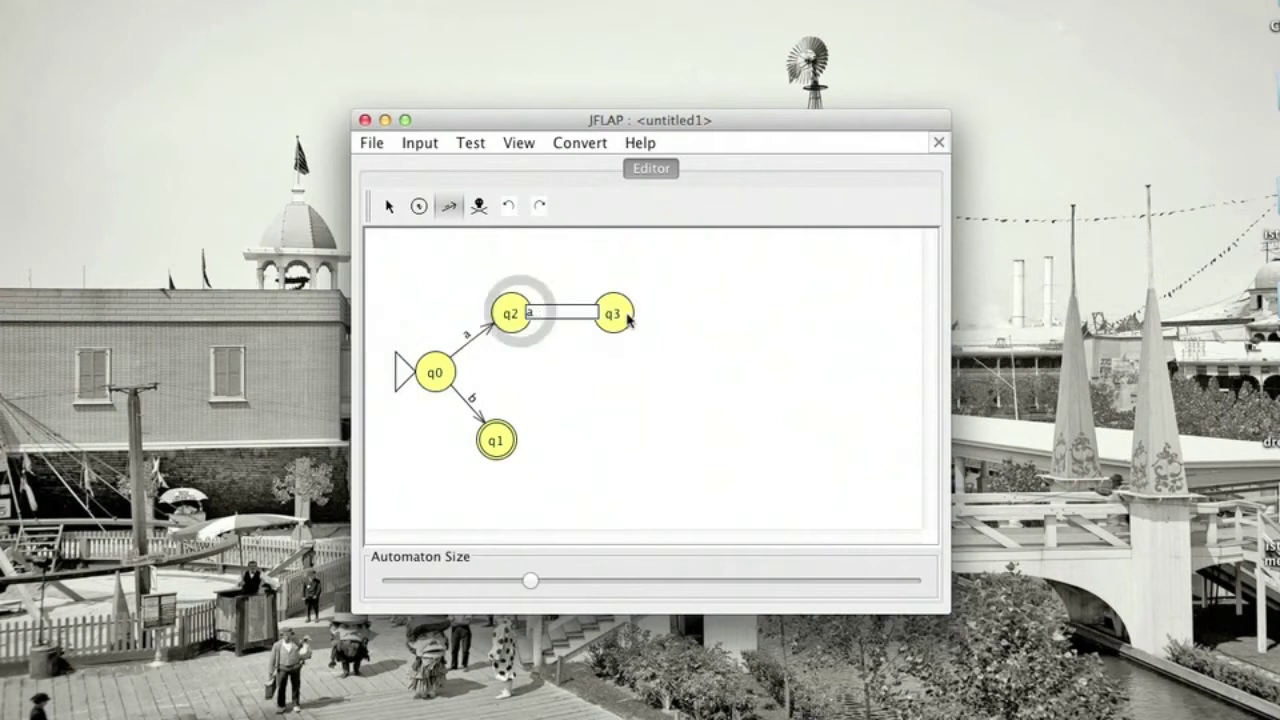
pyautogui.press('Return')
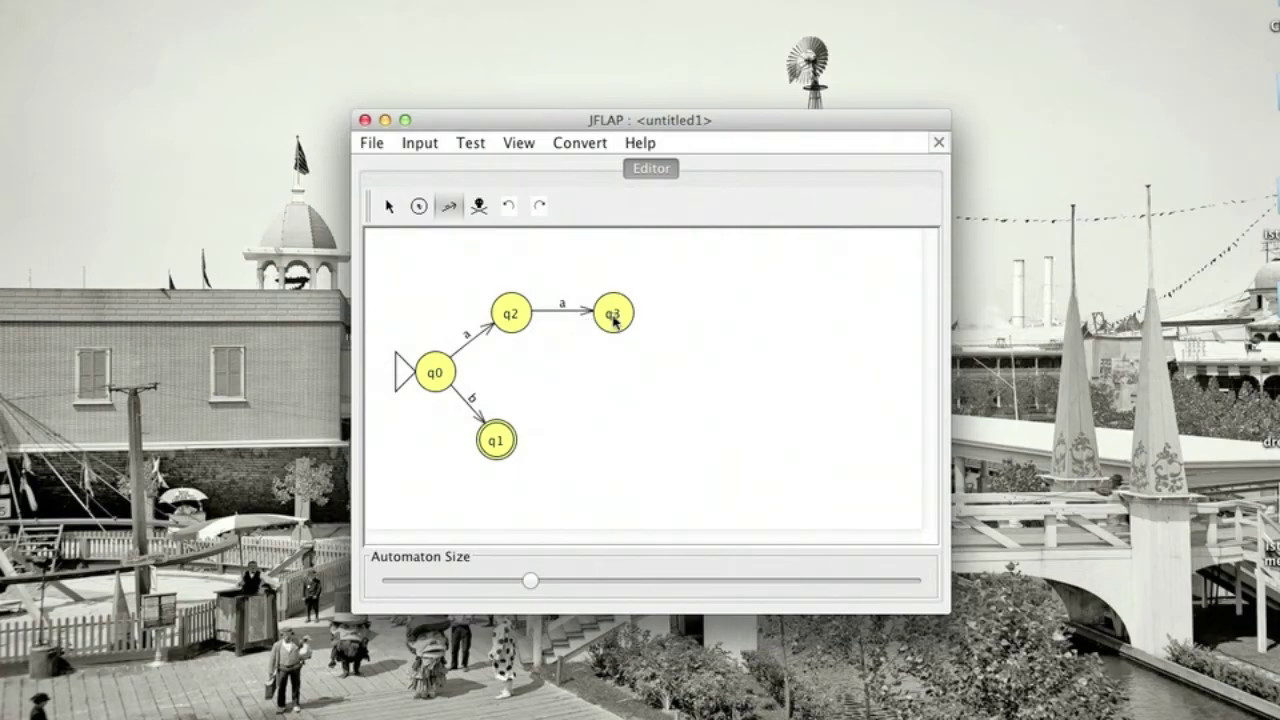
# Step: Give sink state q3 a self-loop on both a and b
pyautogui.click(613, 319)
pyautogui.write('a')
pyautogui.click(611, 320)
pyautogui.click(612, 318)
pyautogui.write('b')
pyautogui.click(609, 320)
# Step: Add a b self-loop on q1 and a transition q1→q2 on a
pyautogui.click(494, 445)
pyautogui.write('b')
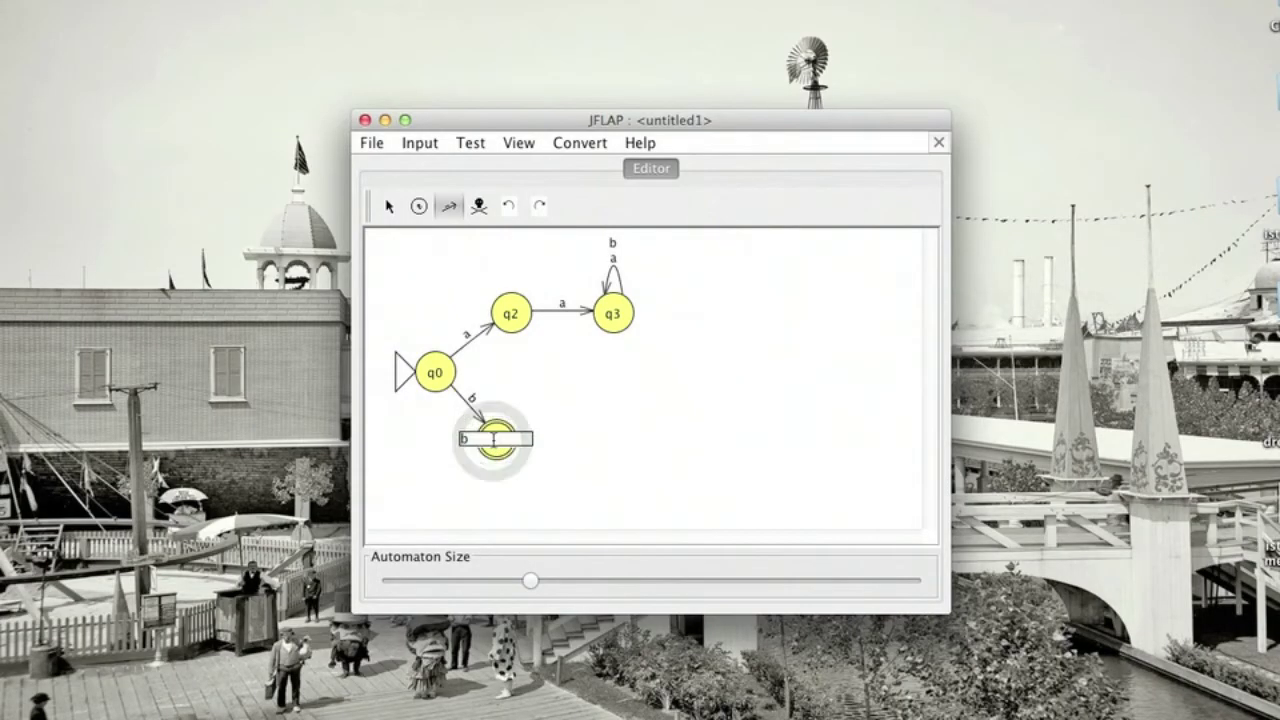
pyautogui.press('Return')
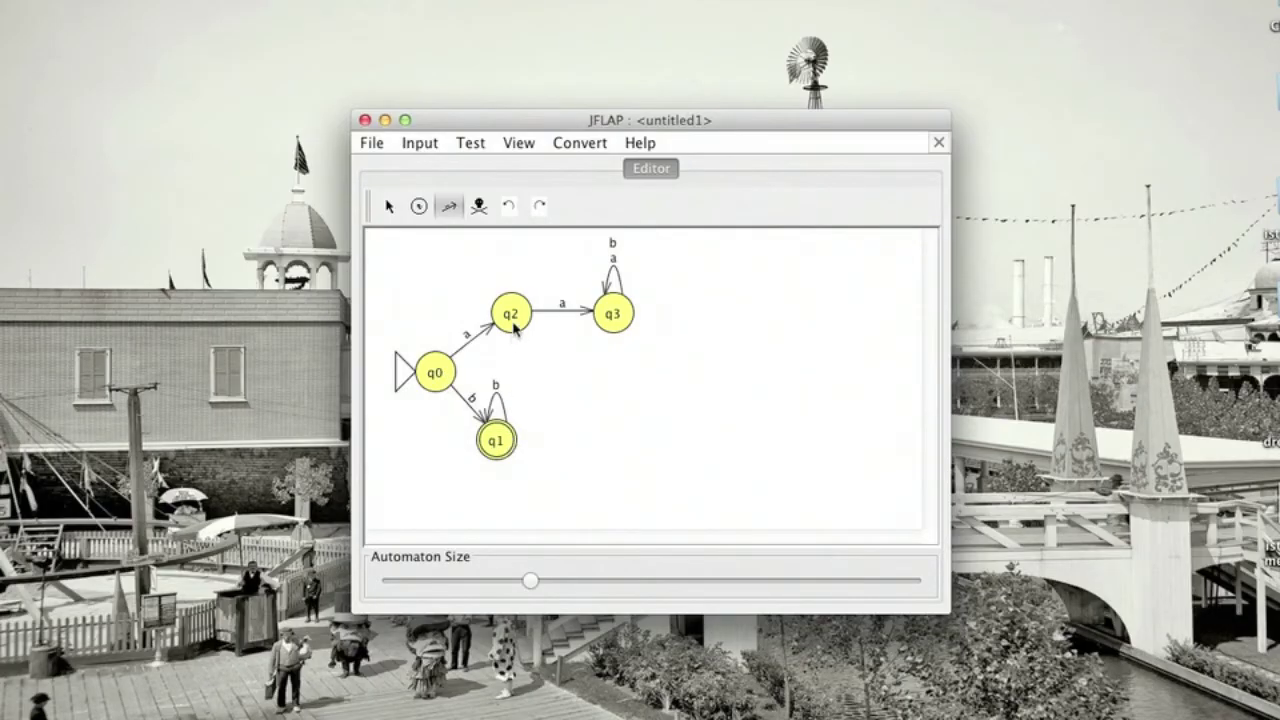
pyautogui.moveTo(497, 437); pyautogui.dragTo(516, 335)
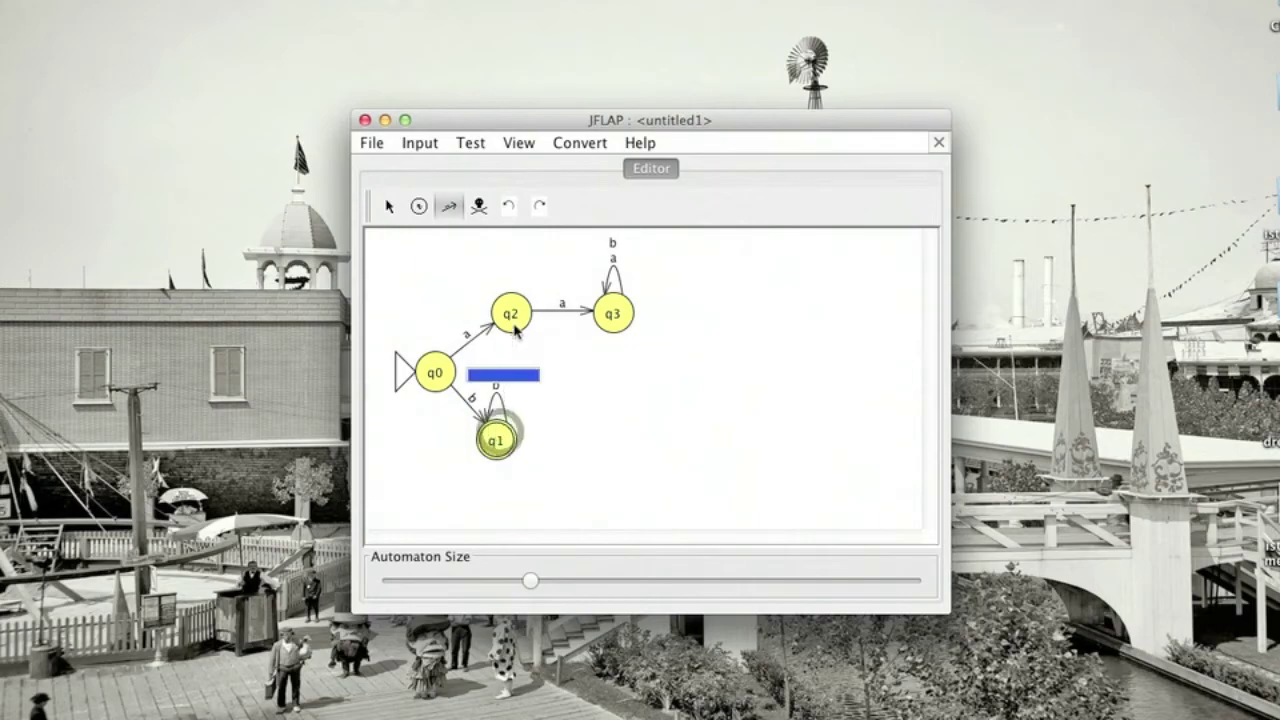
pyautogui.write('a')
pyautogui.press('Return')
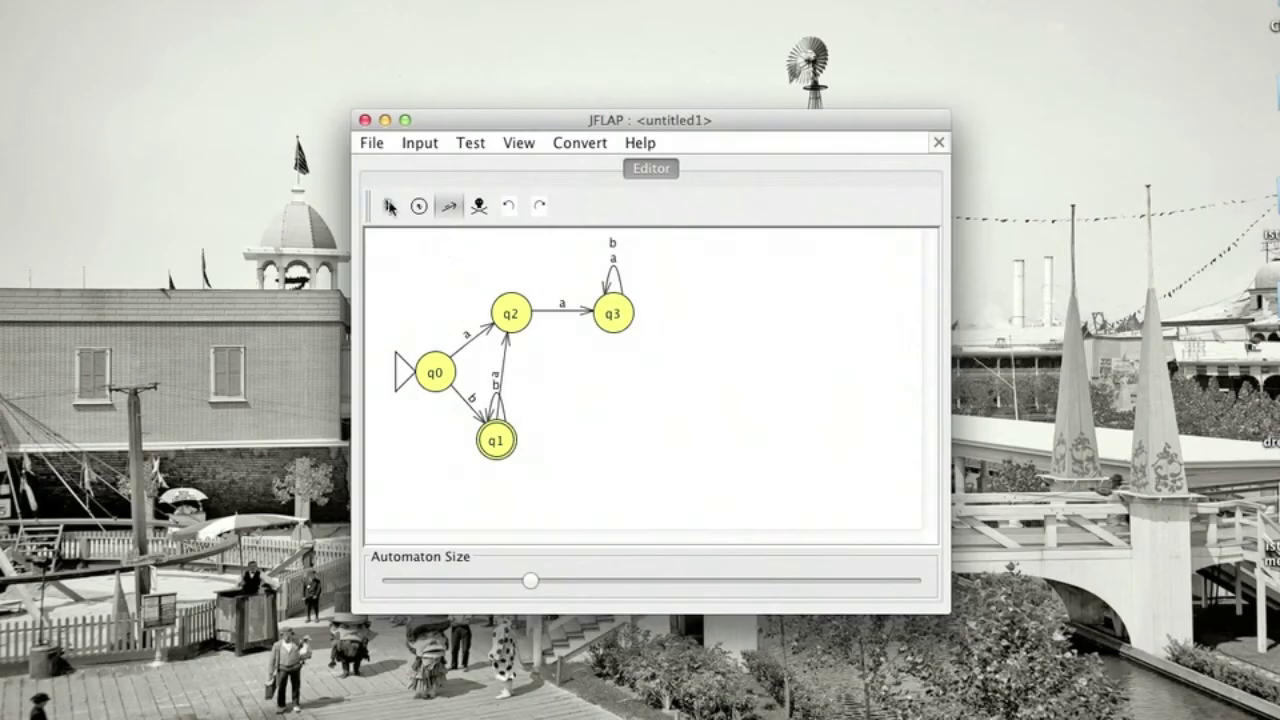
# Step: Rearrange the layout: move q3 right, q2 down-right, and q1 slightly lower
pyautogui.click(389, 205)
pyautogui.moveTo(614, 314); pyautogui.dragTo(667, 316)
pyautogui.moveTo(524, 312); pyautogui.dragTo(578, 345)
pyautogui.moveTo(492, 445); pyautogui.dragTo(489, 465)
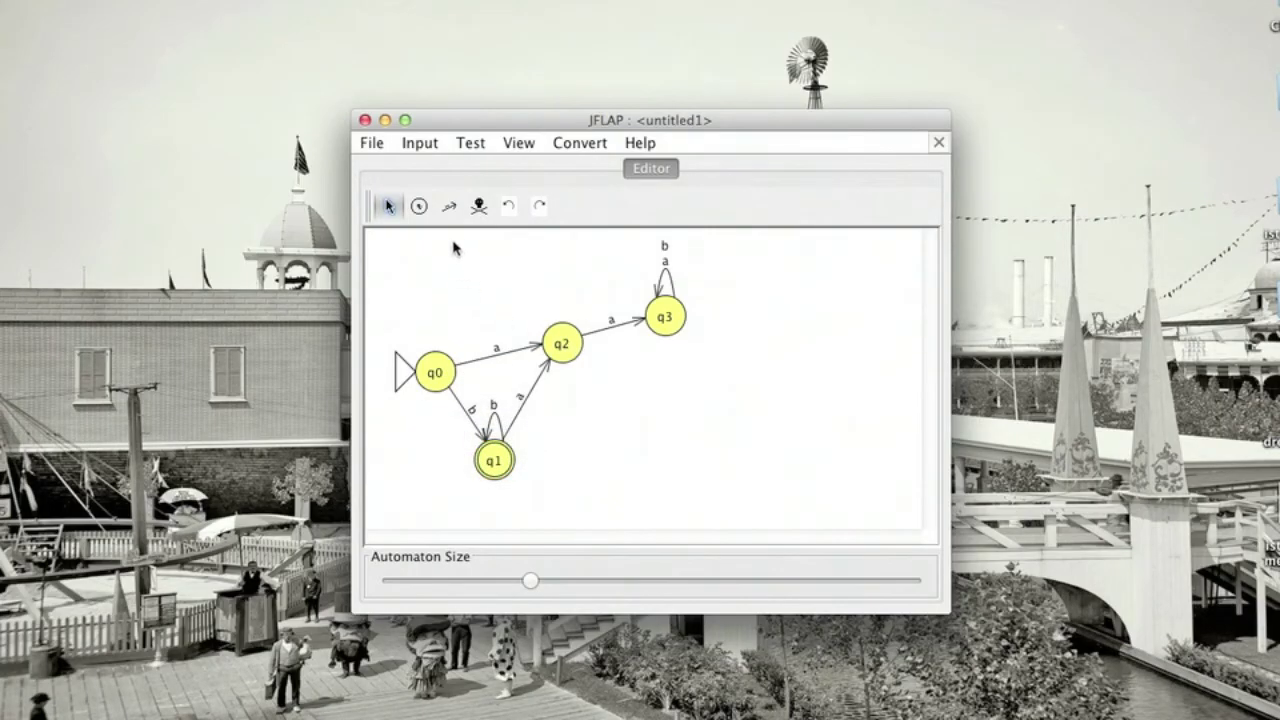
# Step: Add a transition from q2 to q1 labelled b
pyautogui.click(447, 210)
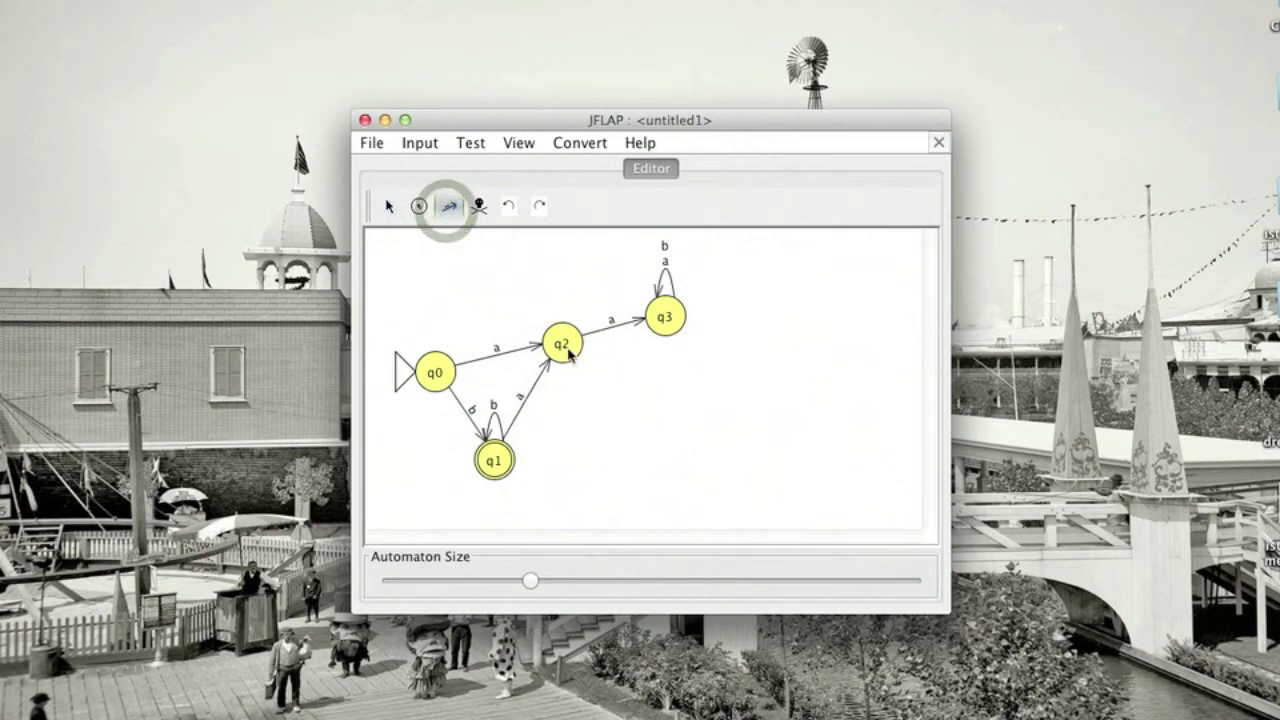
pyautogui.moveTo(562, 345); pyautogui.dragTo(495, 460)
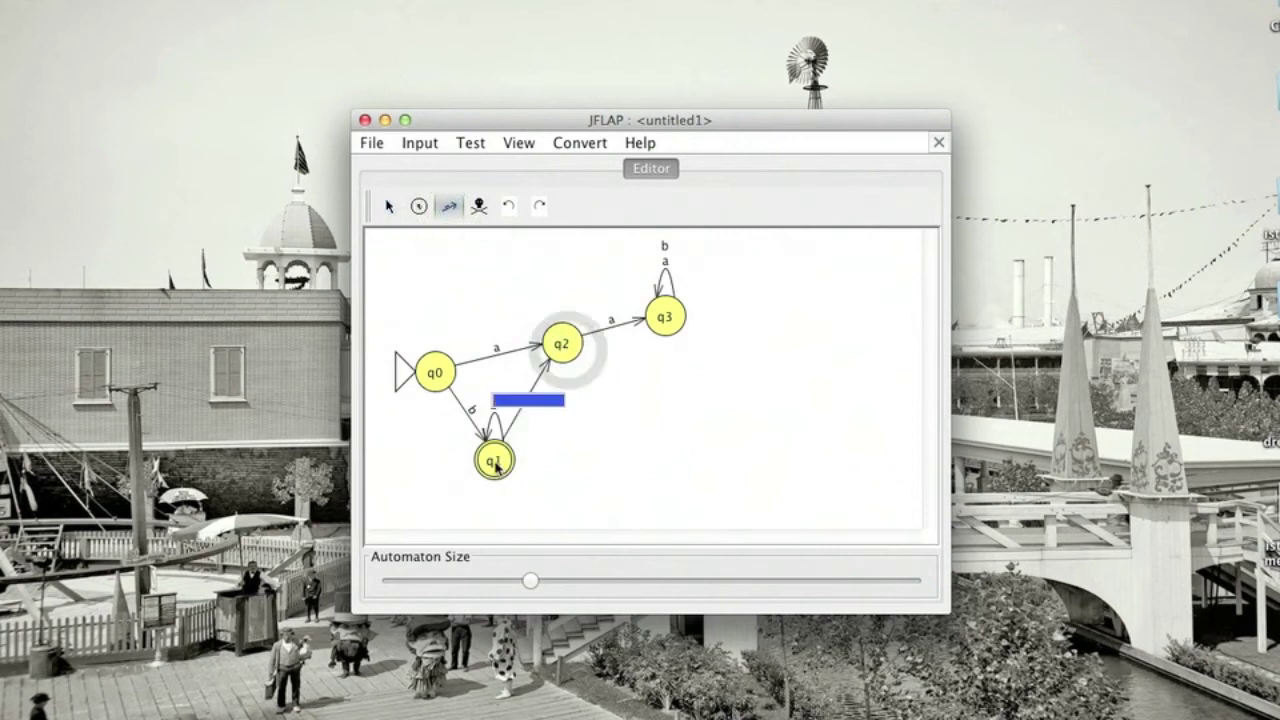
pyautogui.write('b')
pyautogui.press('Return')
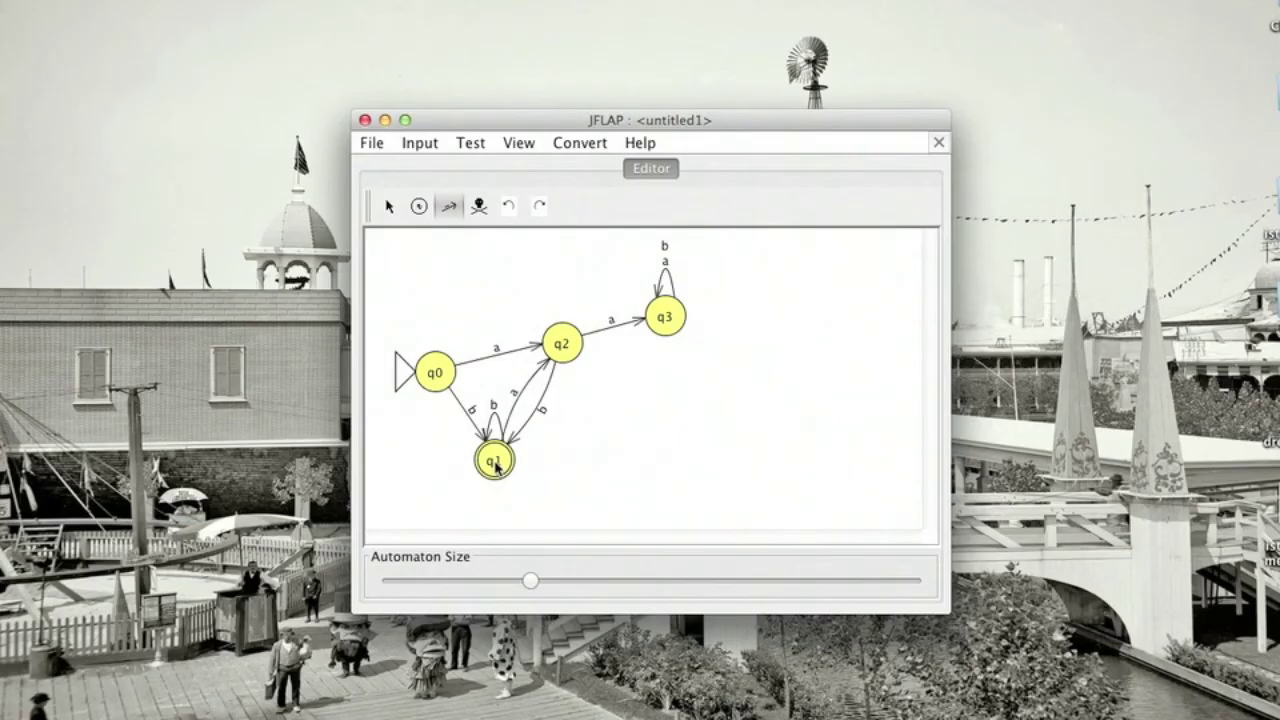
# Step: Start a step-by-state simulation on the input ababab
pyautogui.press('super+r')
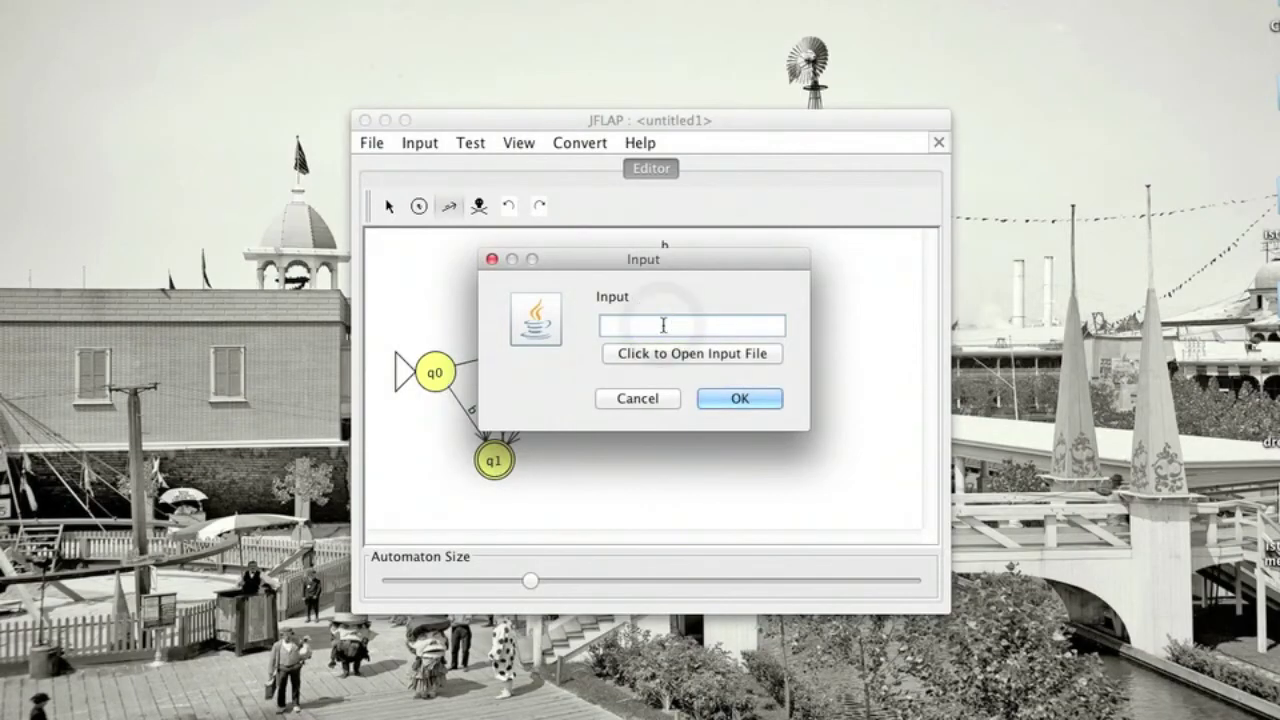
pyautogui.write('ababab')
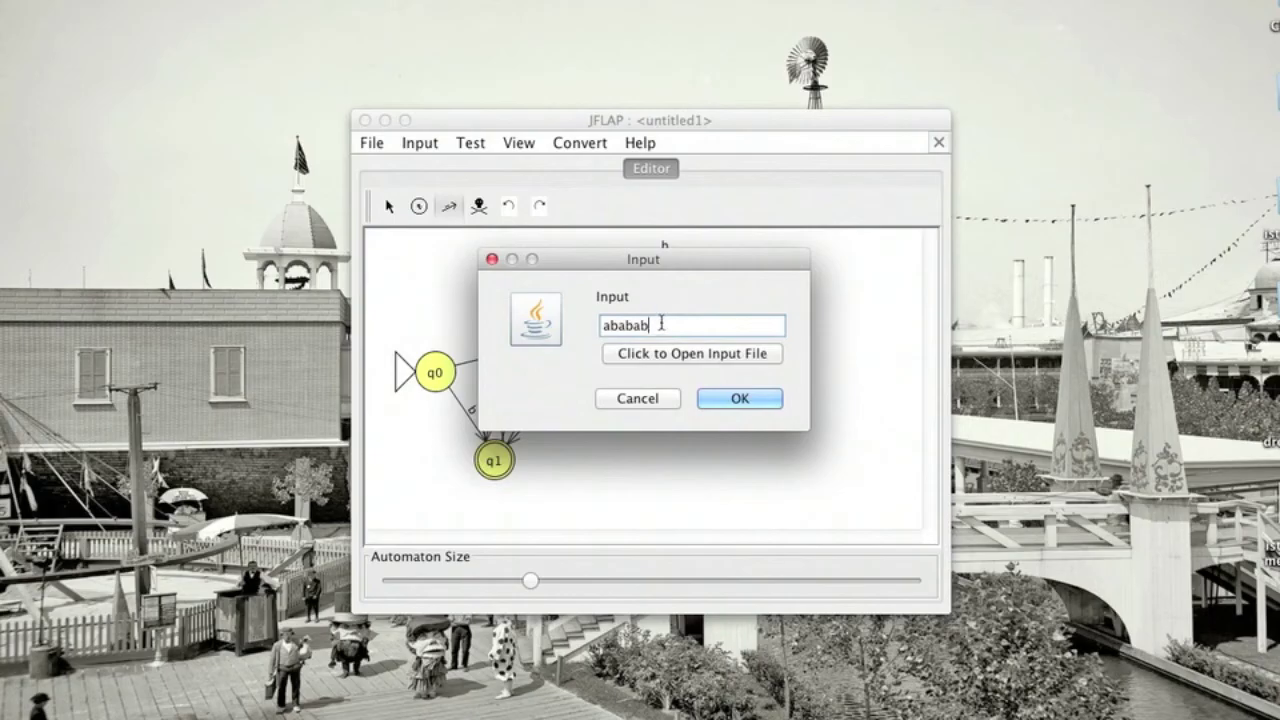
pyautogui.click(740, 398)
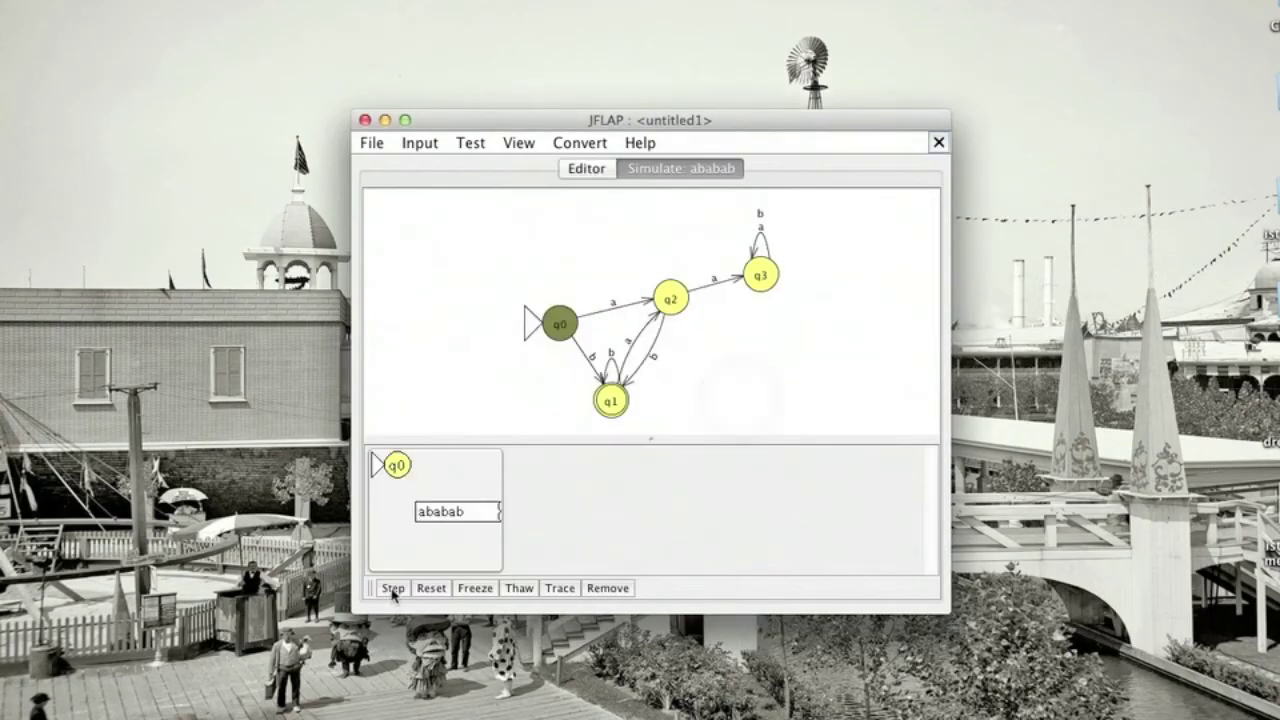
# Step: Step through ababab until it is accepted in q1, then close the simulation
pyautogui.click(393, 591)
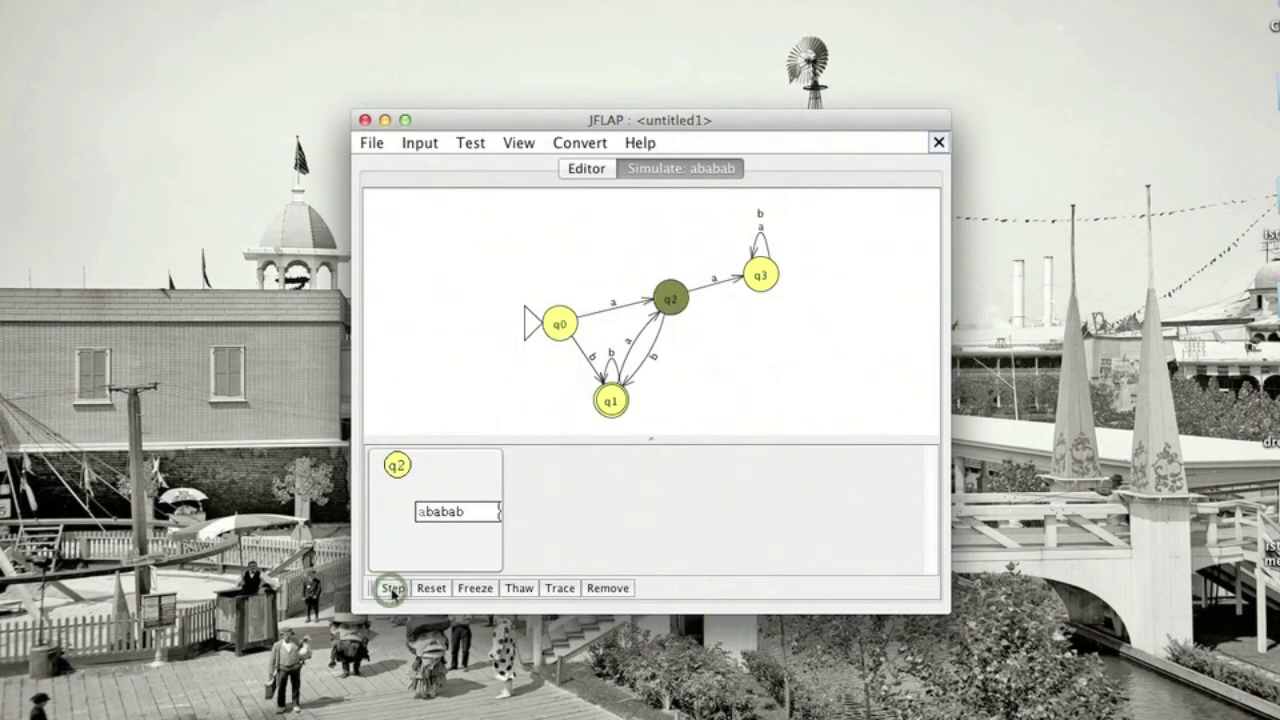
pyautogui.click(393, 591)
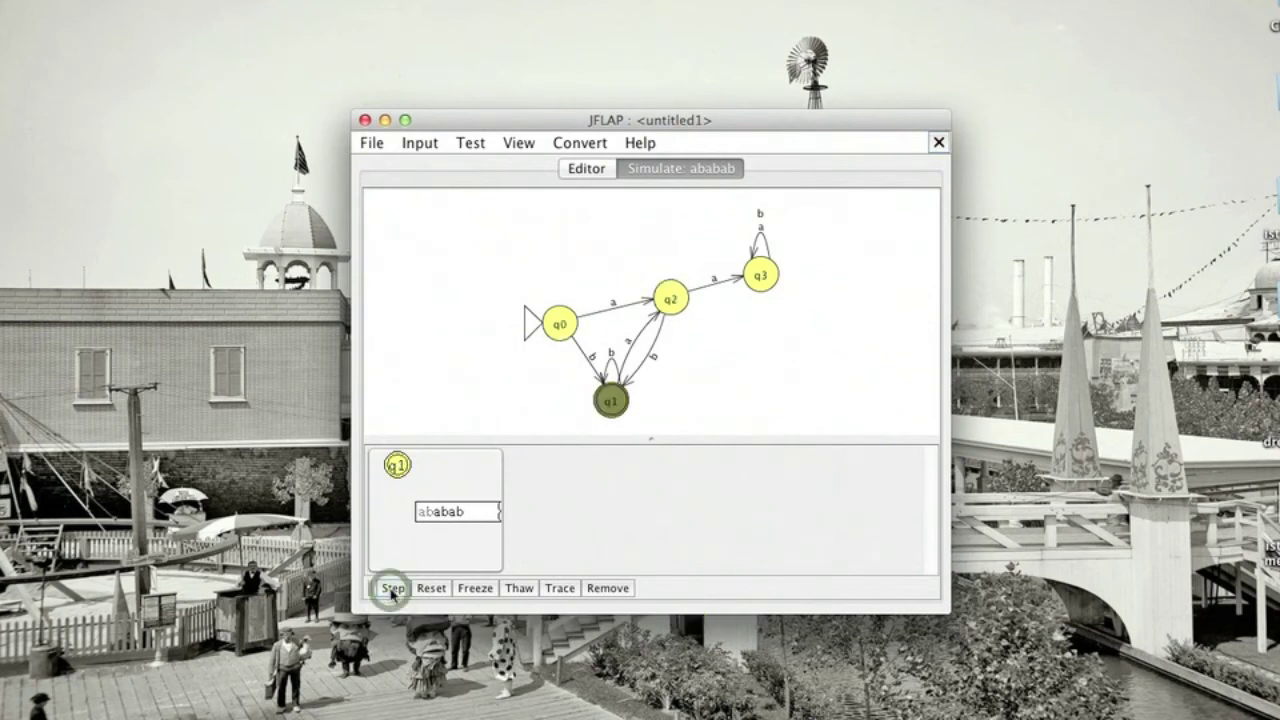
pyautogui.click(392, 591)
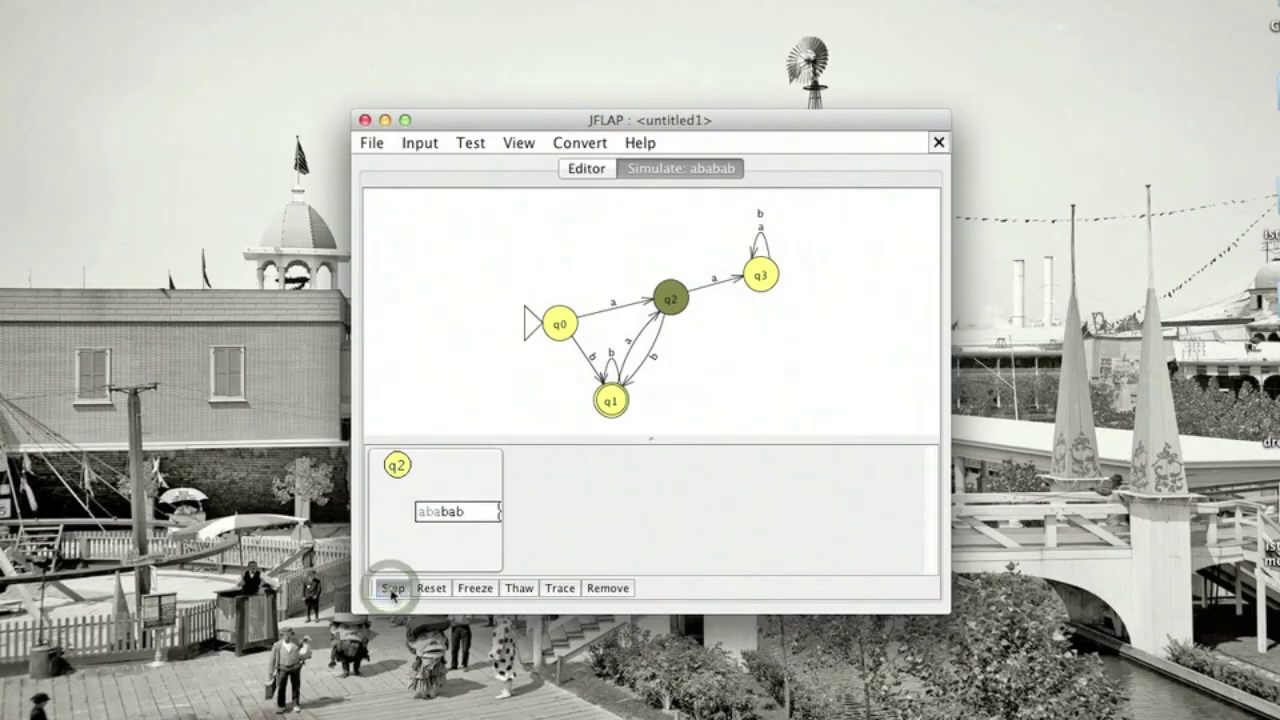
pyautogui.click(392, 591)
pyautogui.click(392, 591)
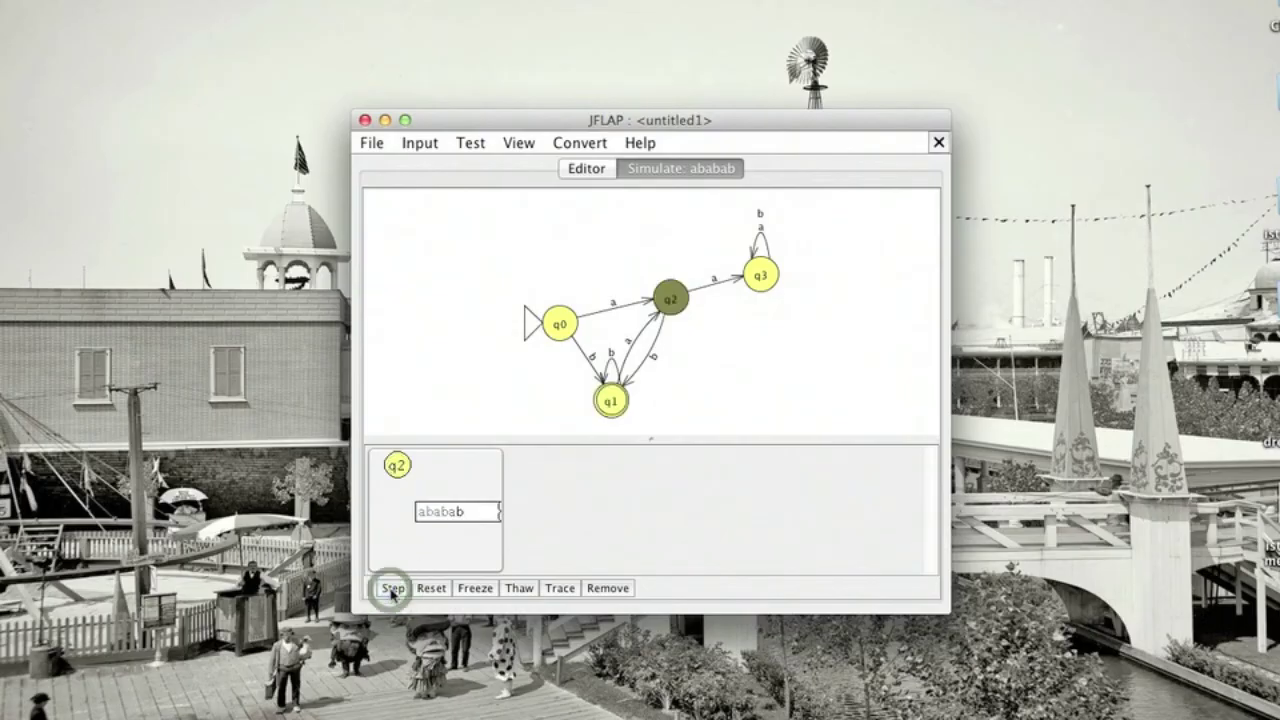
pyautogui.click(392, 592)
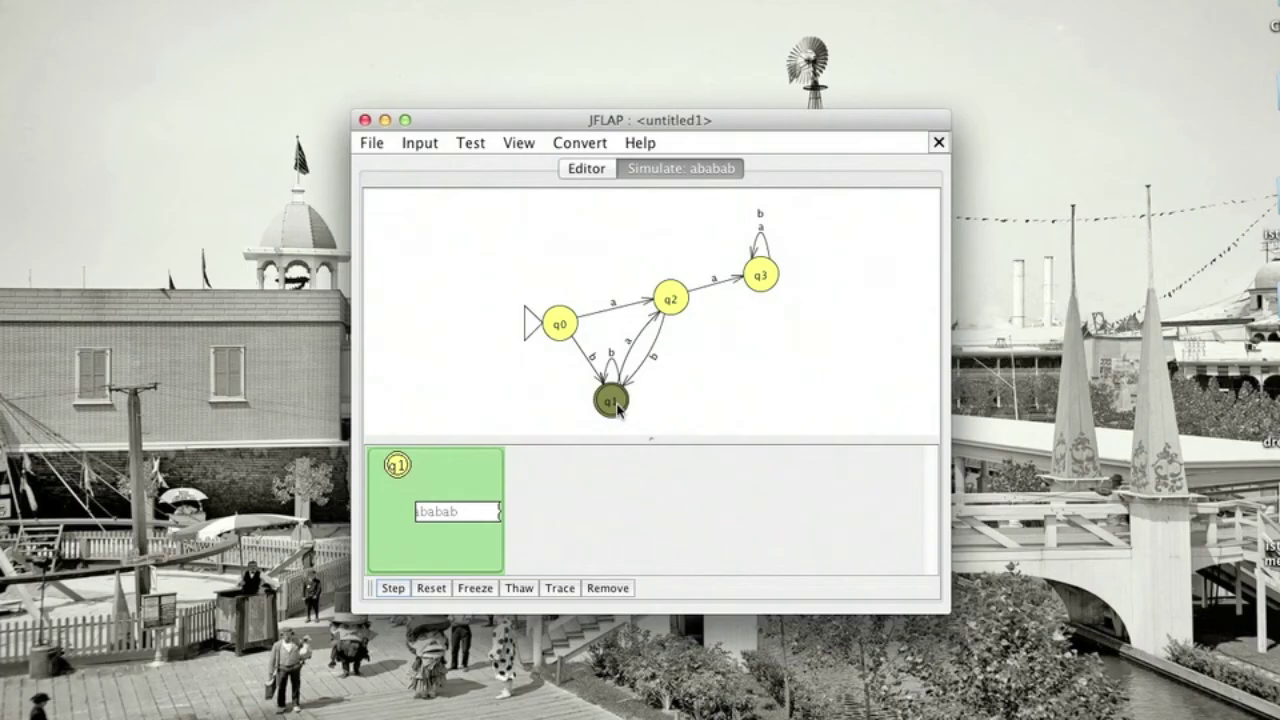
pyautogui.click(938, 142)
# Step: Start a step-by-state simulation on the input bbbbaabb
pyautogui.press('super+i')
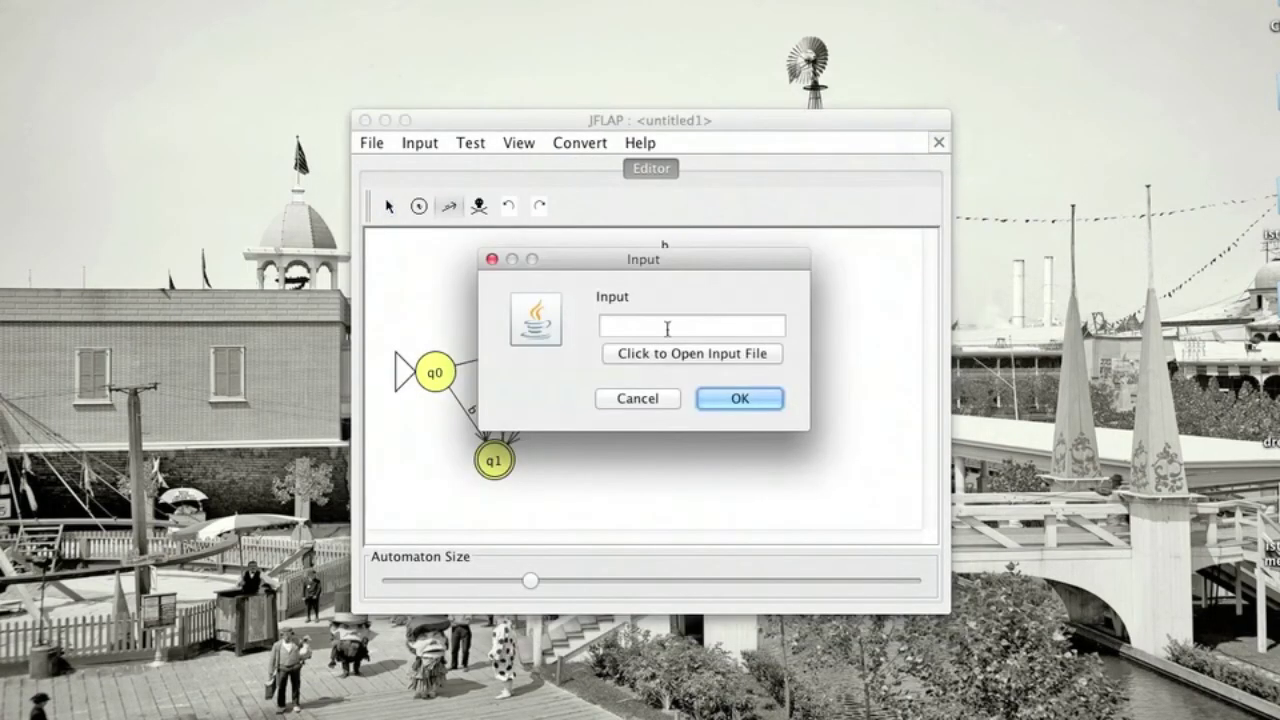
pyautogui.click(652, 325)
pyautogui.write('bbb')
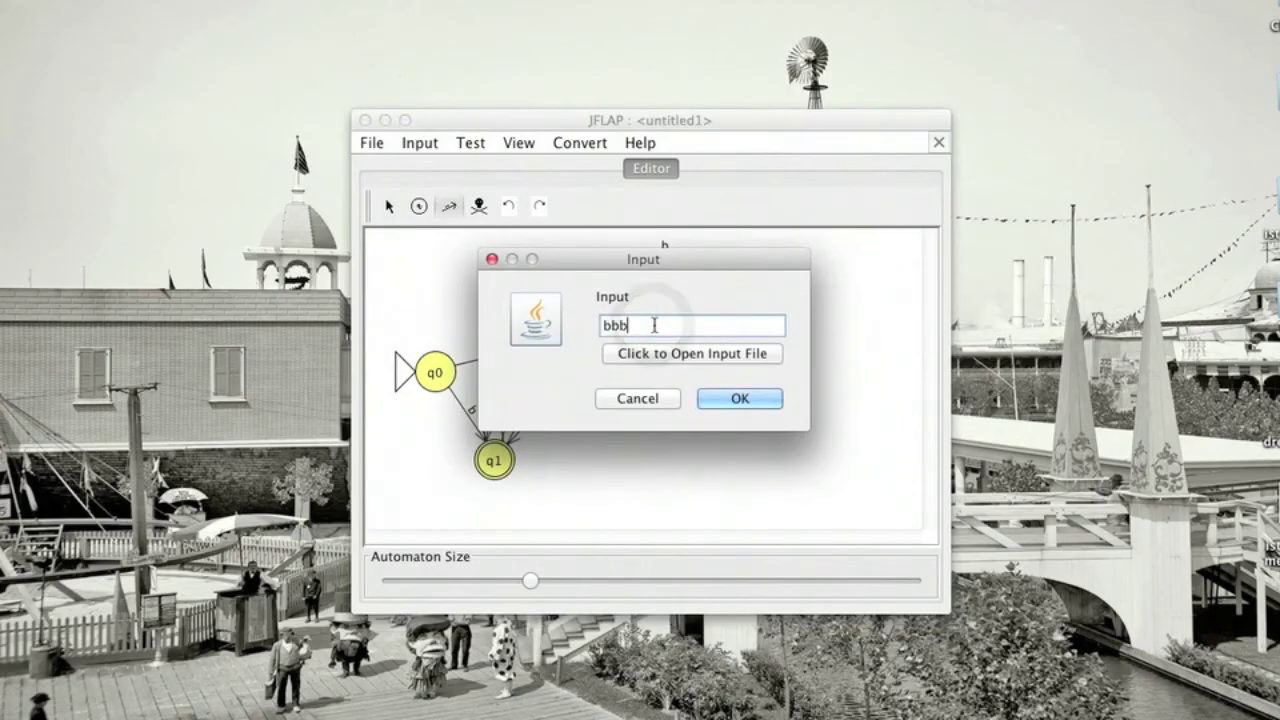
pyautogui.write('baa')
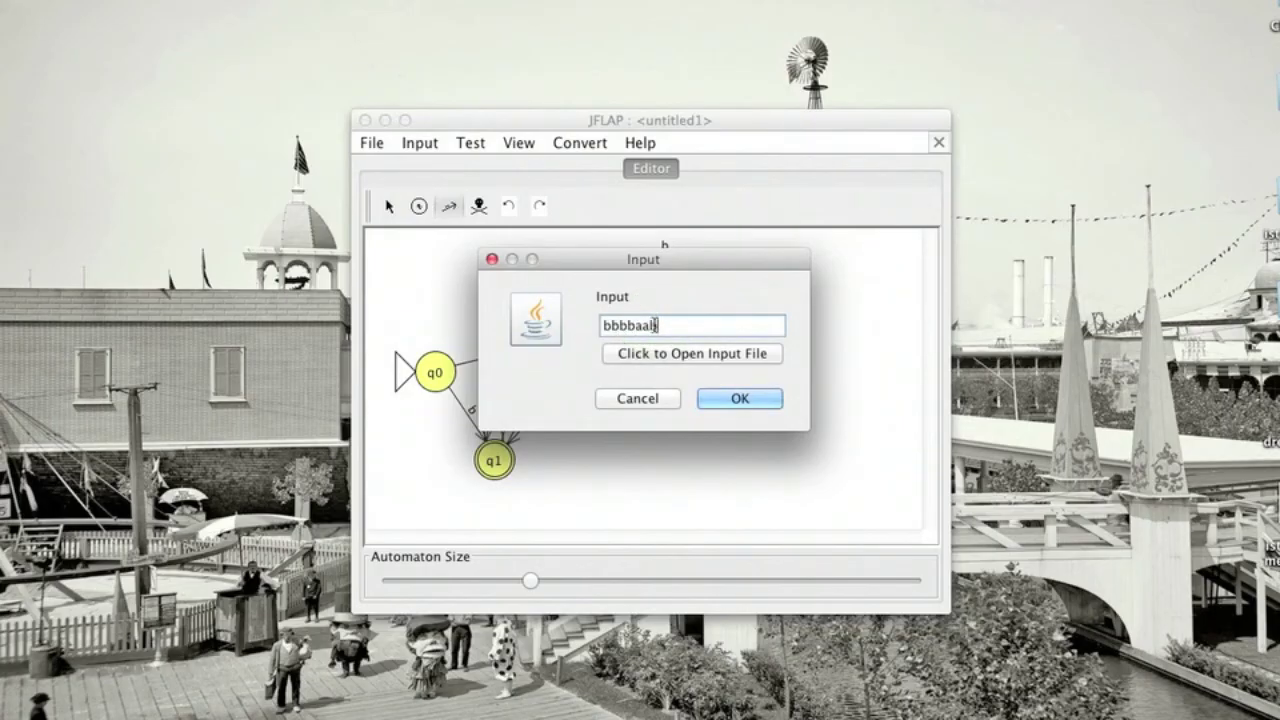
pyautogui.write('bb')
pyautogui.click(732, 400)
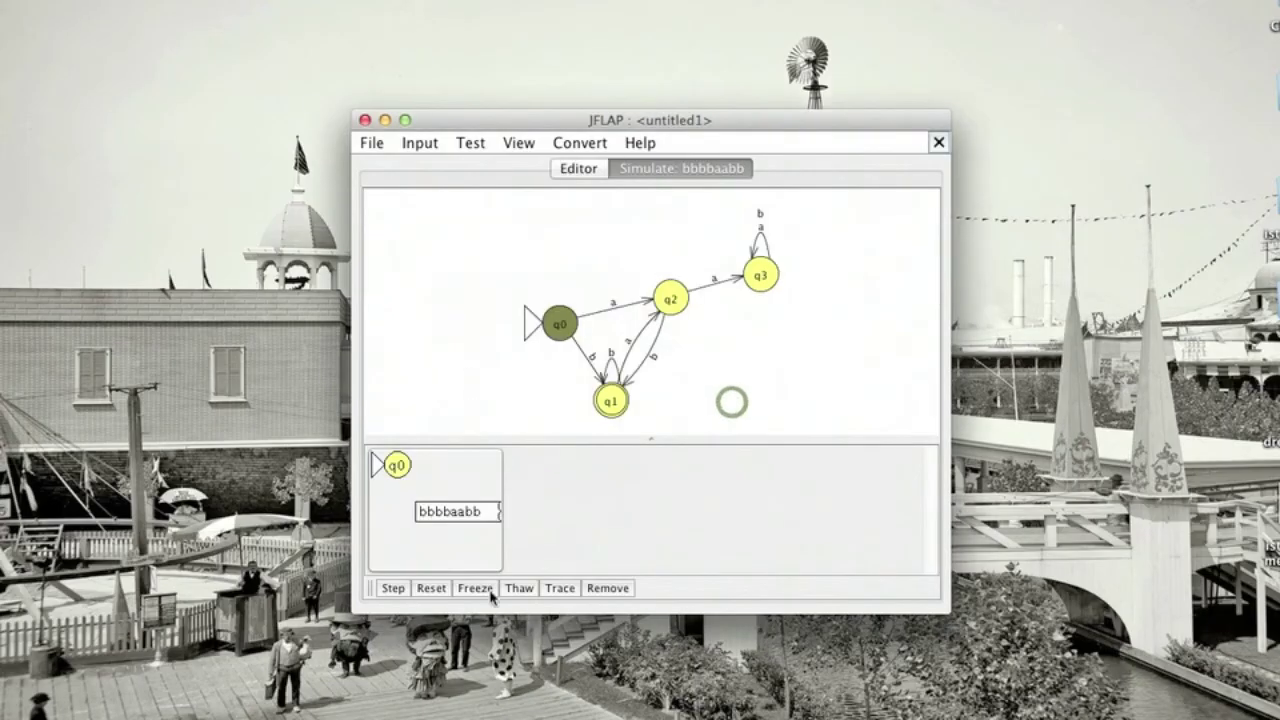
# Step: Step through bbbbaabb until it ends rejected in sink state q3
pyautogui.click(388, 590)
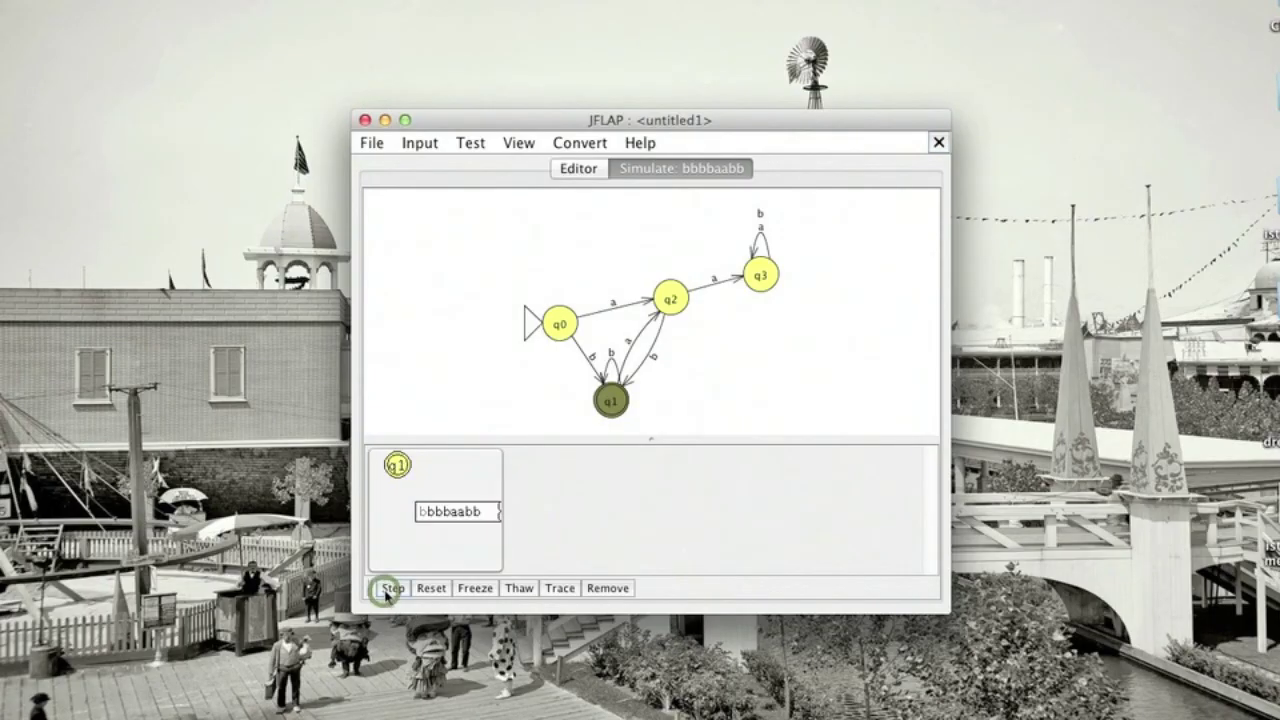
pyautogui.click(386, 592)
pyautogui.click(386, 594)
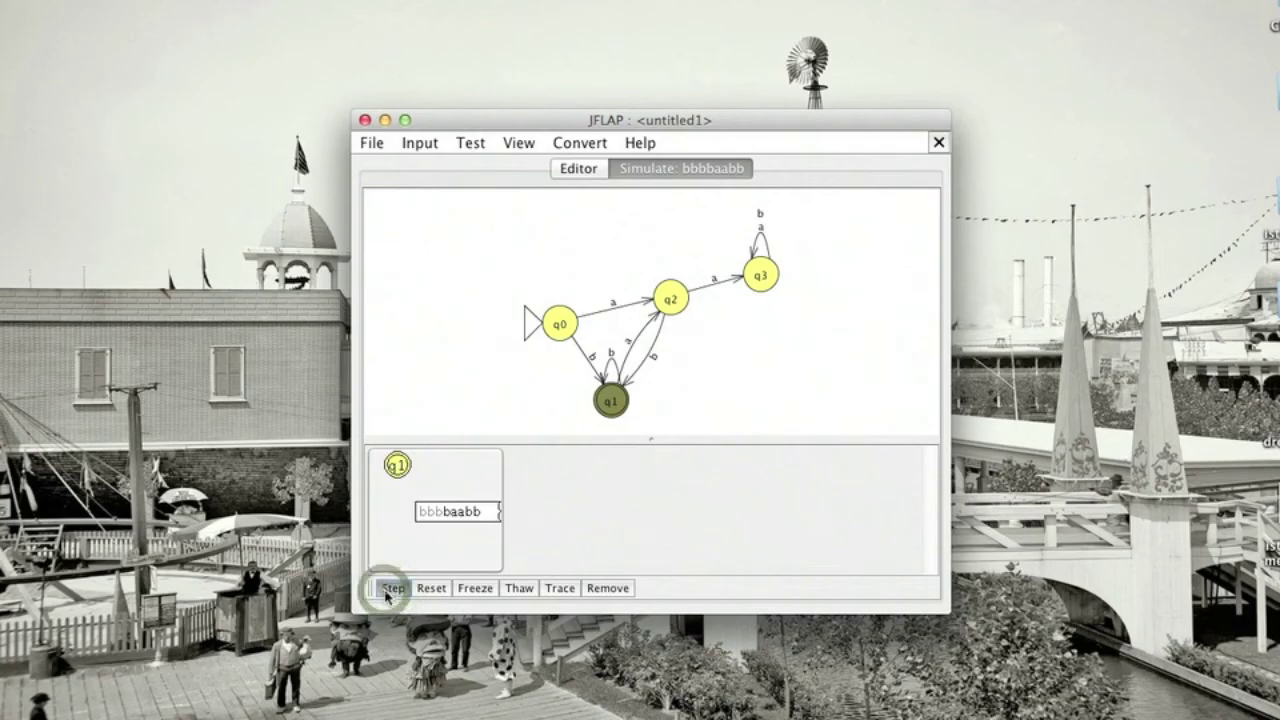
pyautogui.click(386, 592)
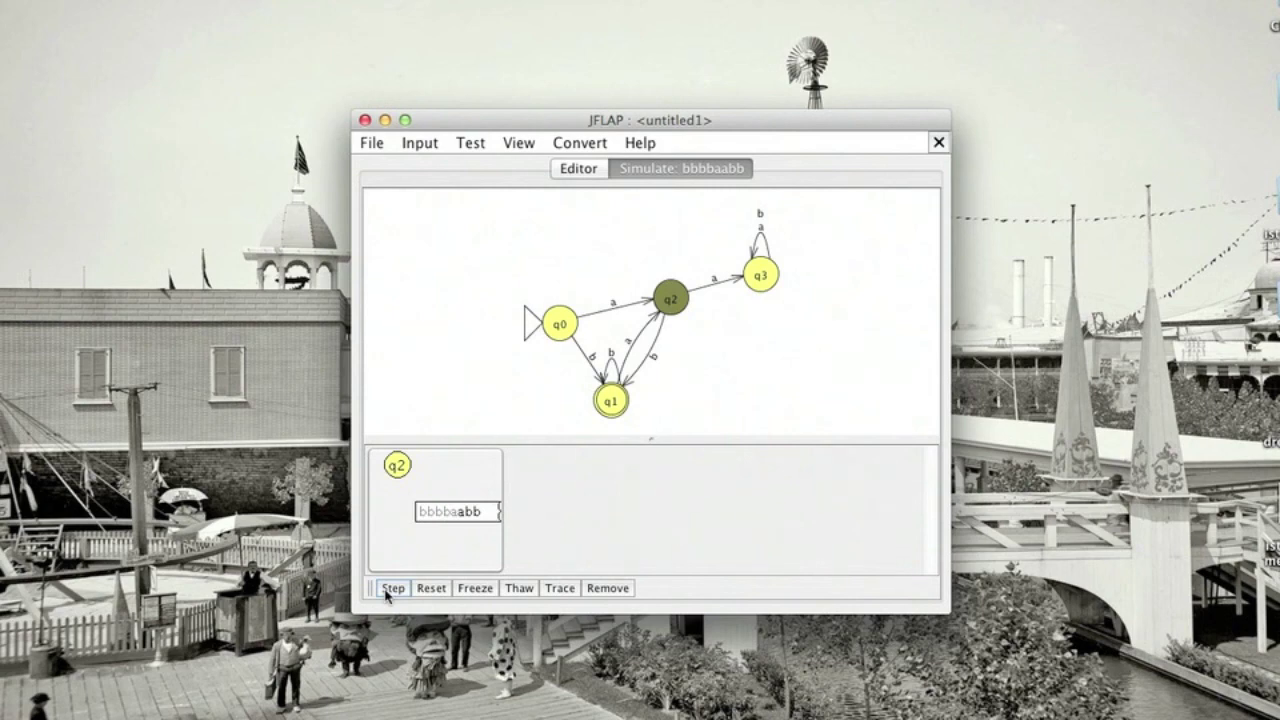
pyautogui.click(386, 592)
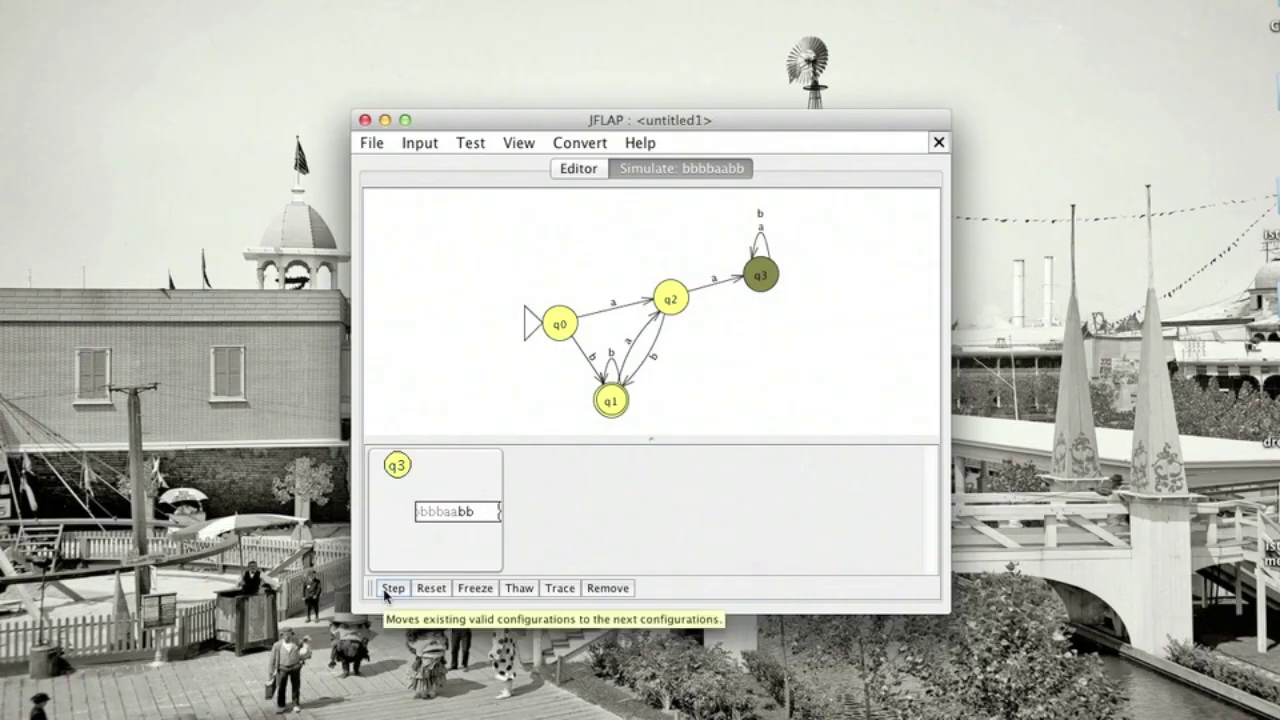
pyautogui.click(386, 592)
pyautogui.click(386, 592)
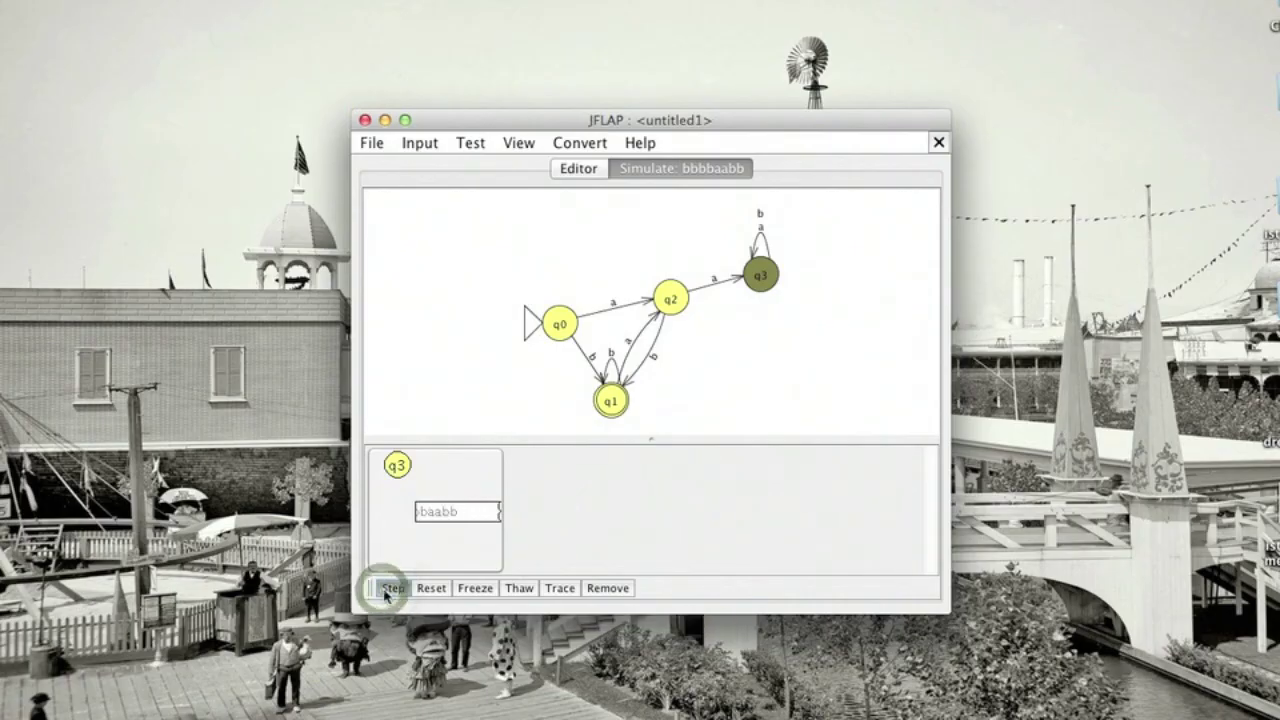
pyautogui.click(388, 592)
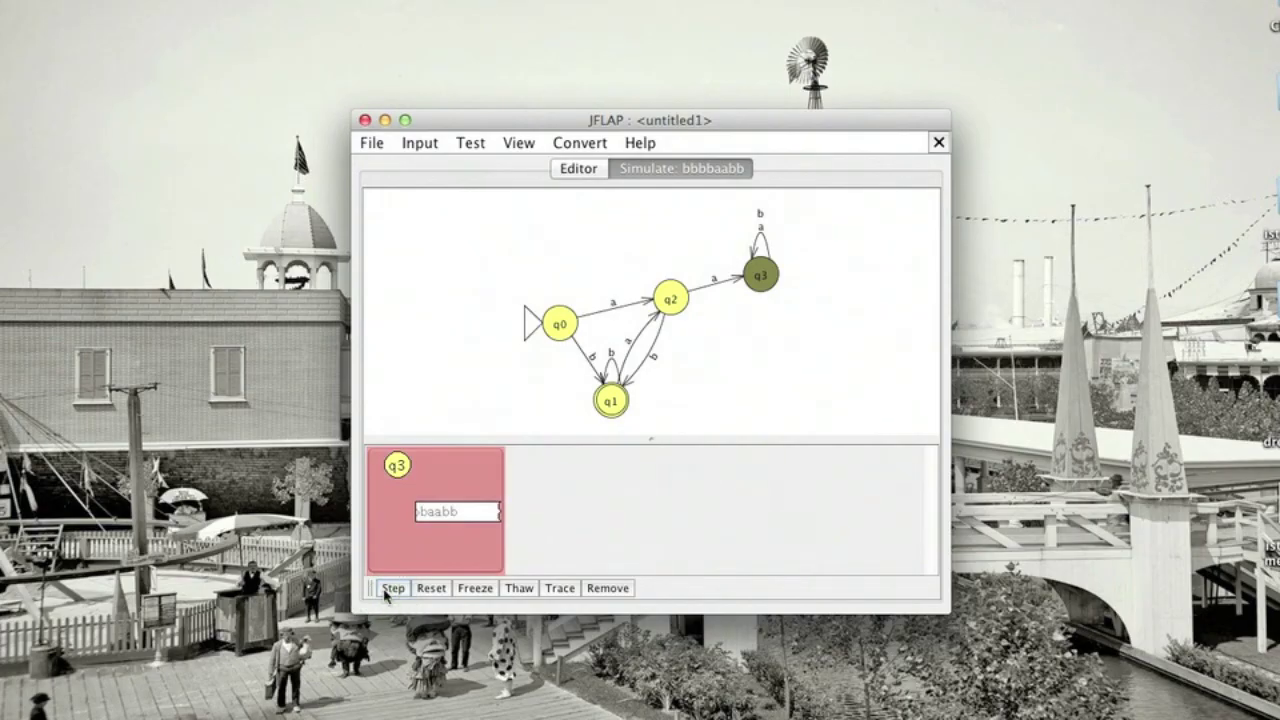